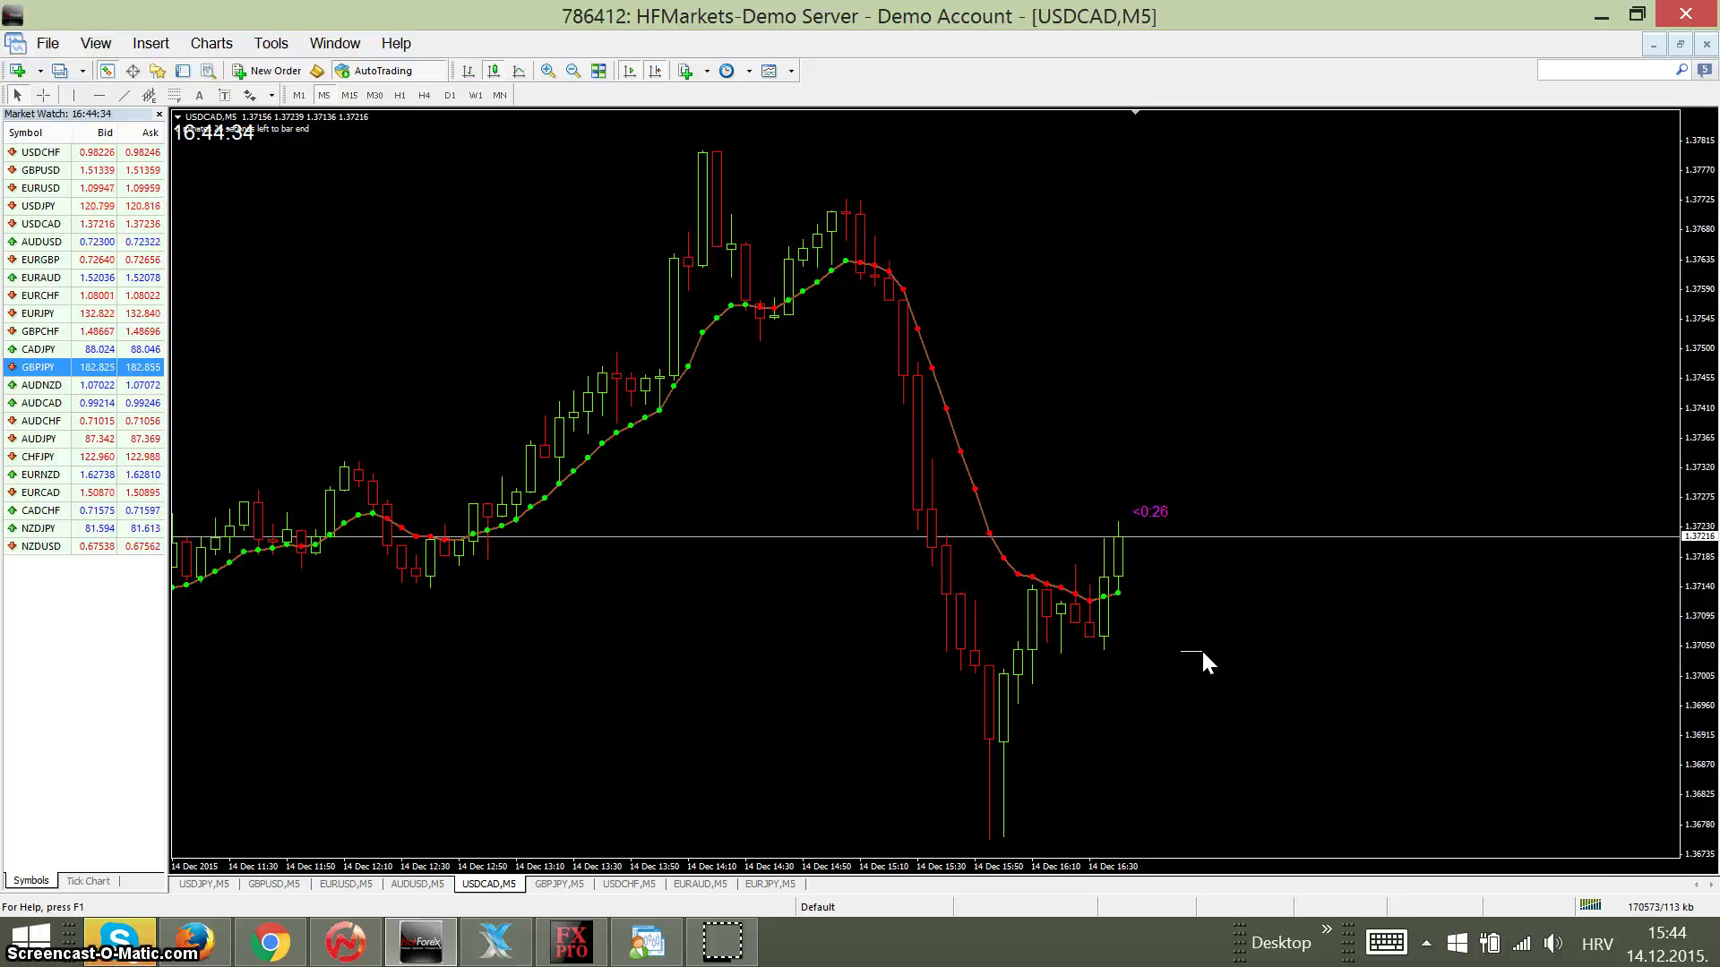
# Step: Review the MT4 chart, then place a $100 five-minute USD/CAD UP trade on the demo site
pyautogui.click(1243, 690)
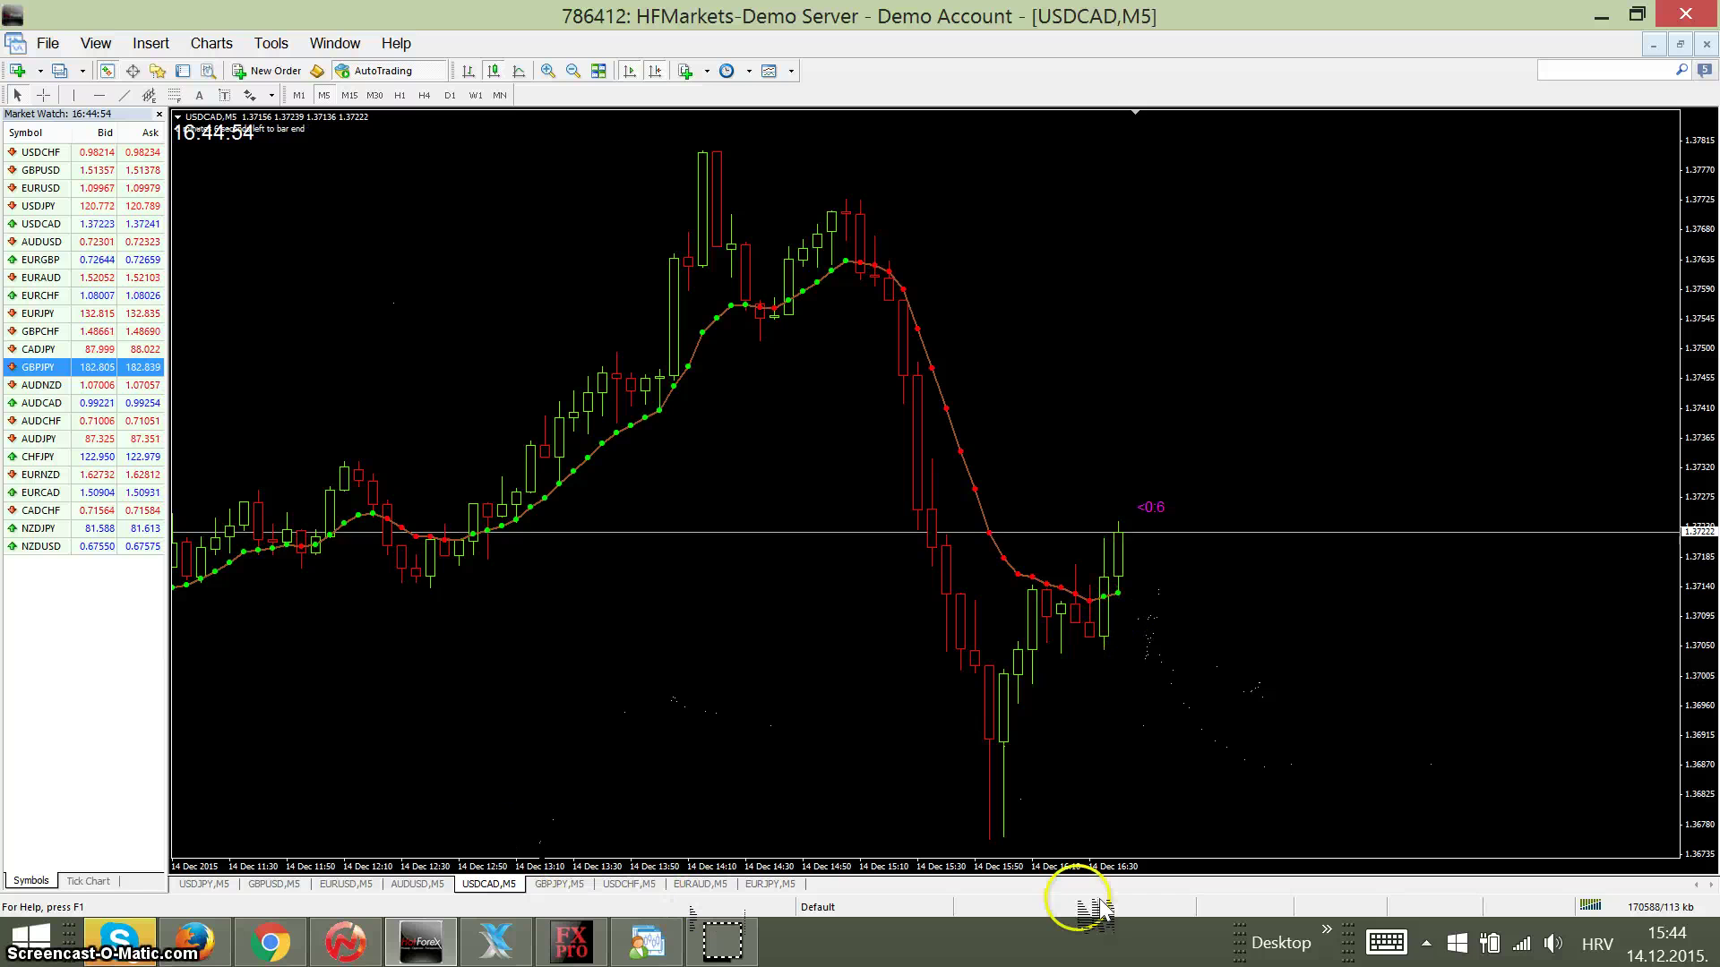
pyautogui.click(273, 944)
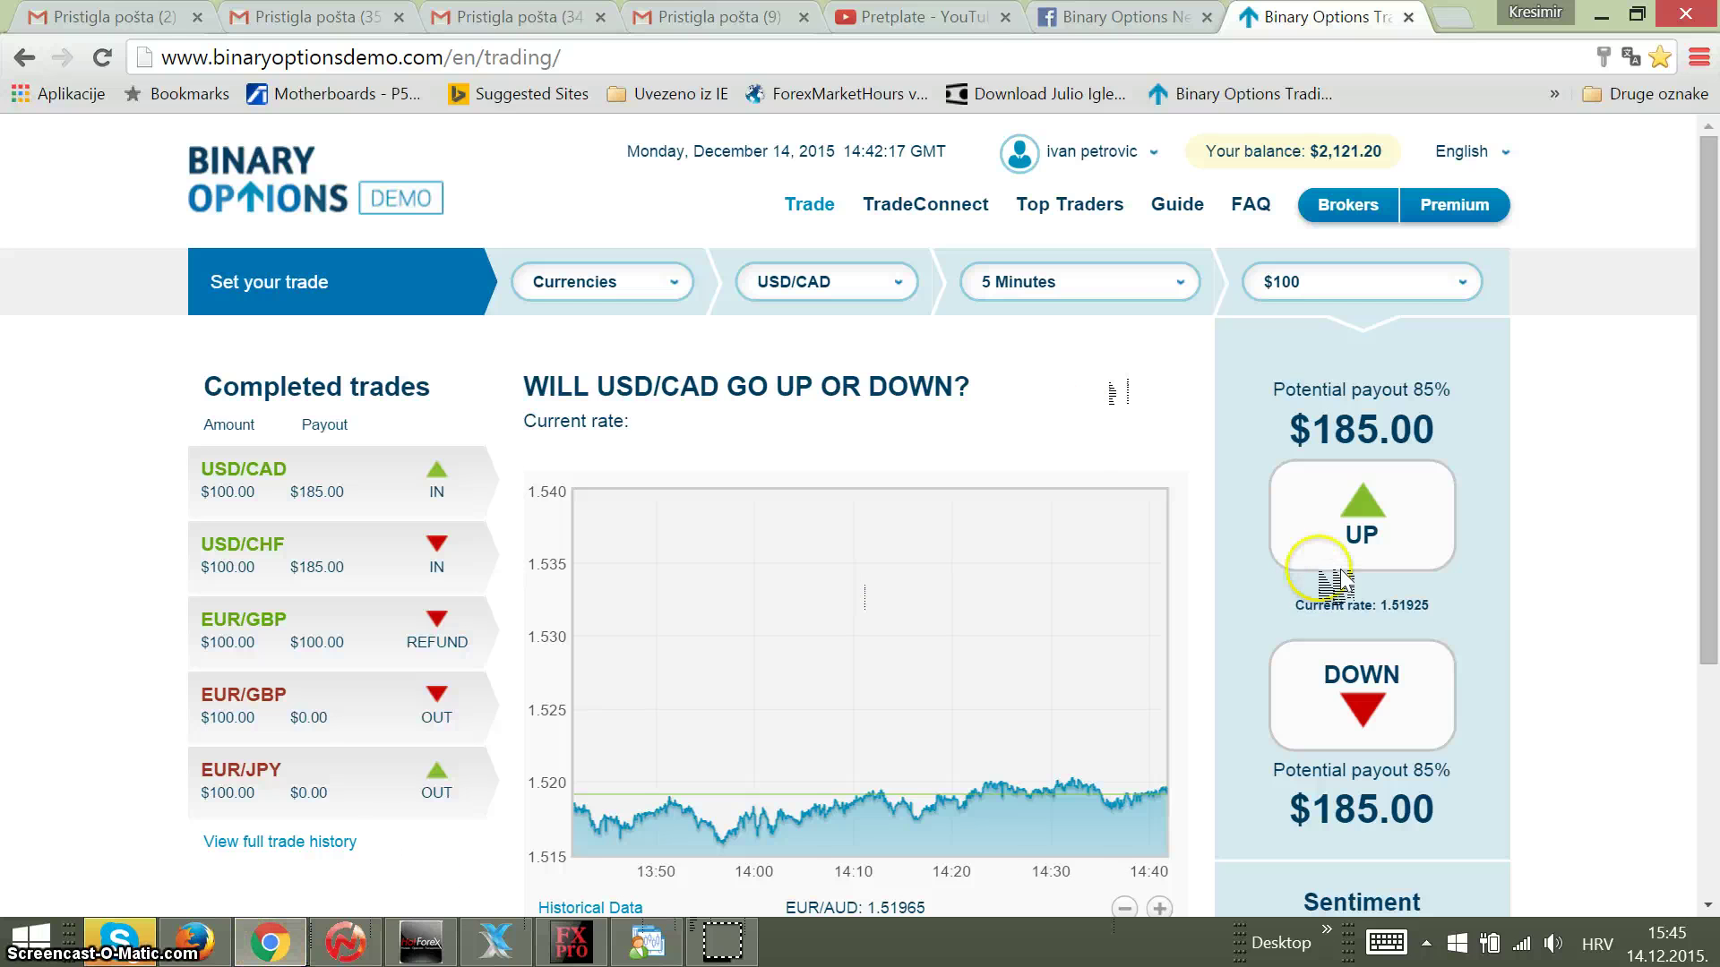
pyautogui.click(1358, 538)
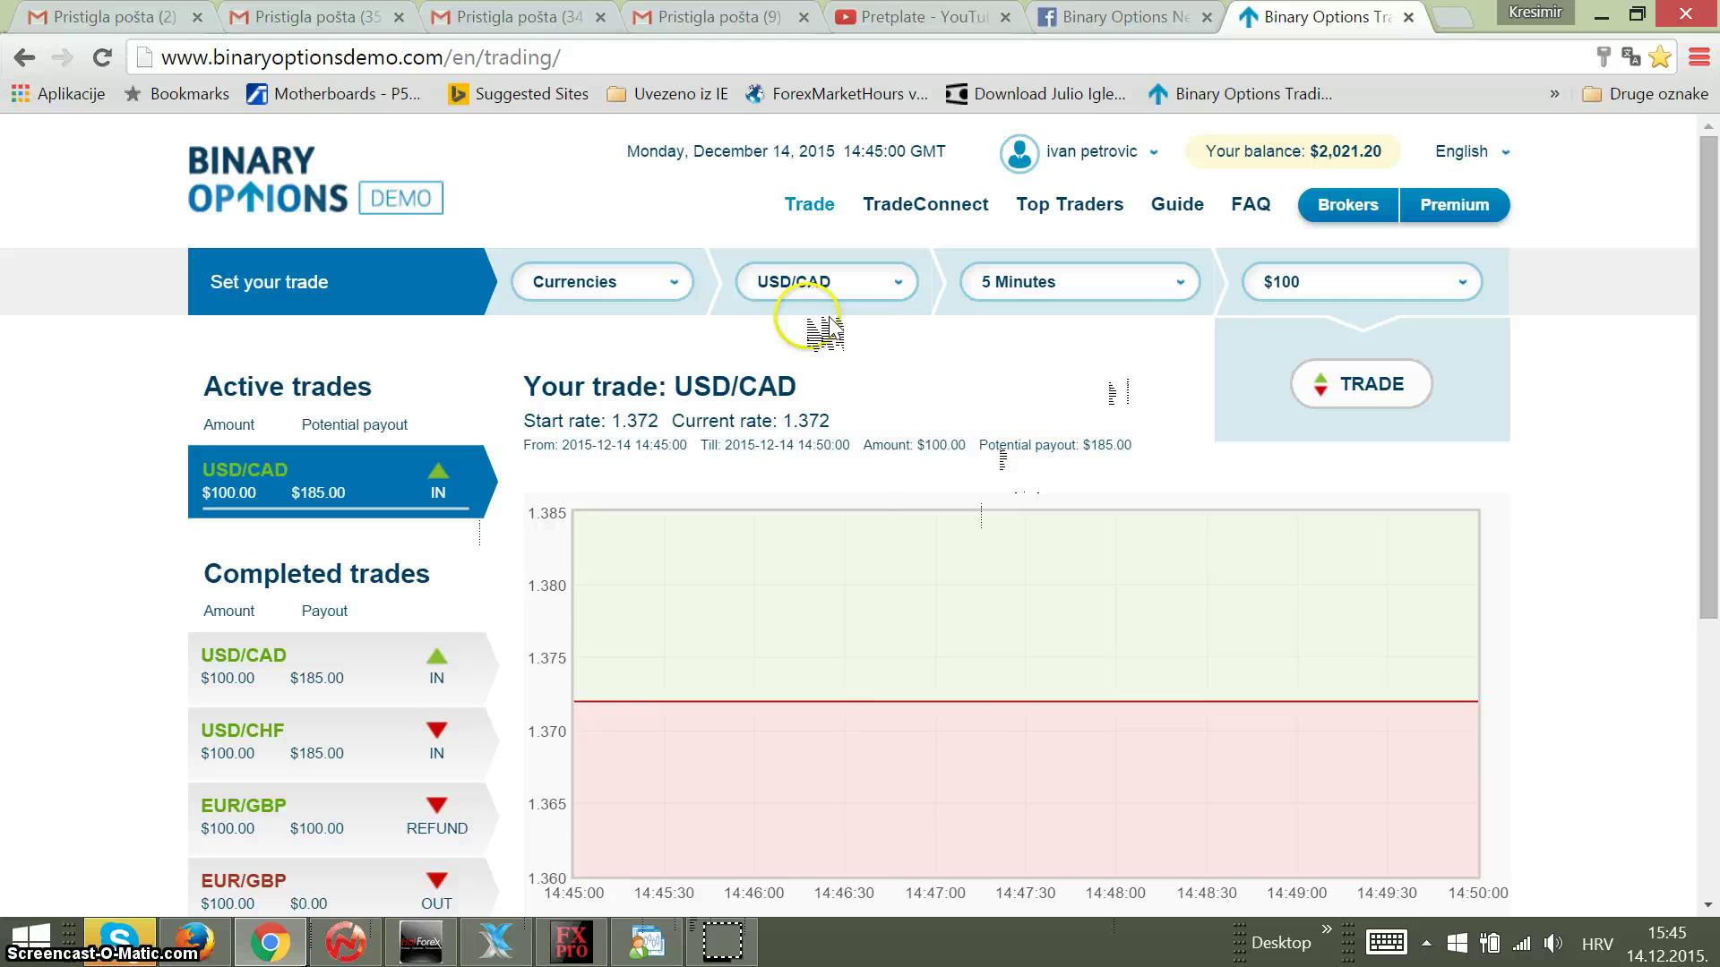
# Step: Dismiss the signal alert and inspect the USDCAD candles against the moving average
pyautogui.click(1606, 16)
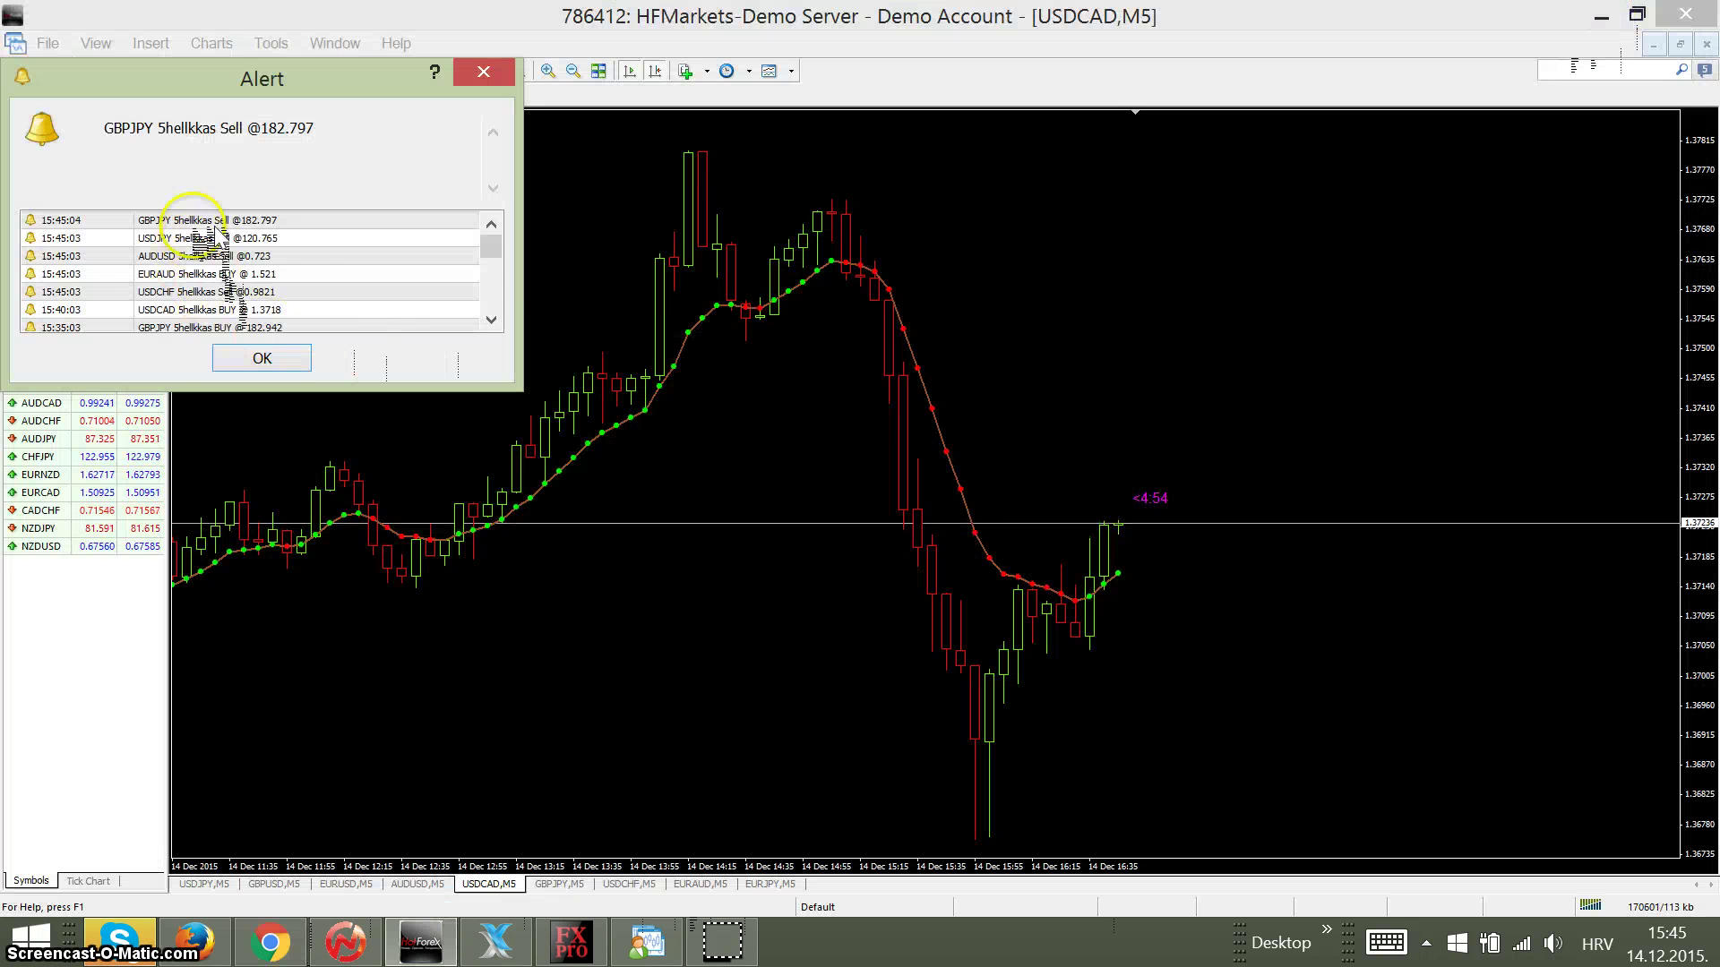
pyautogui.click(256, 359)
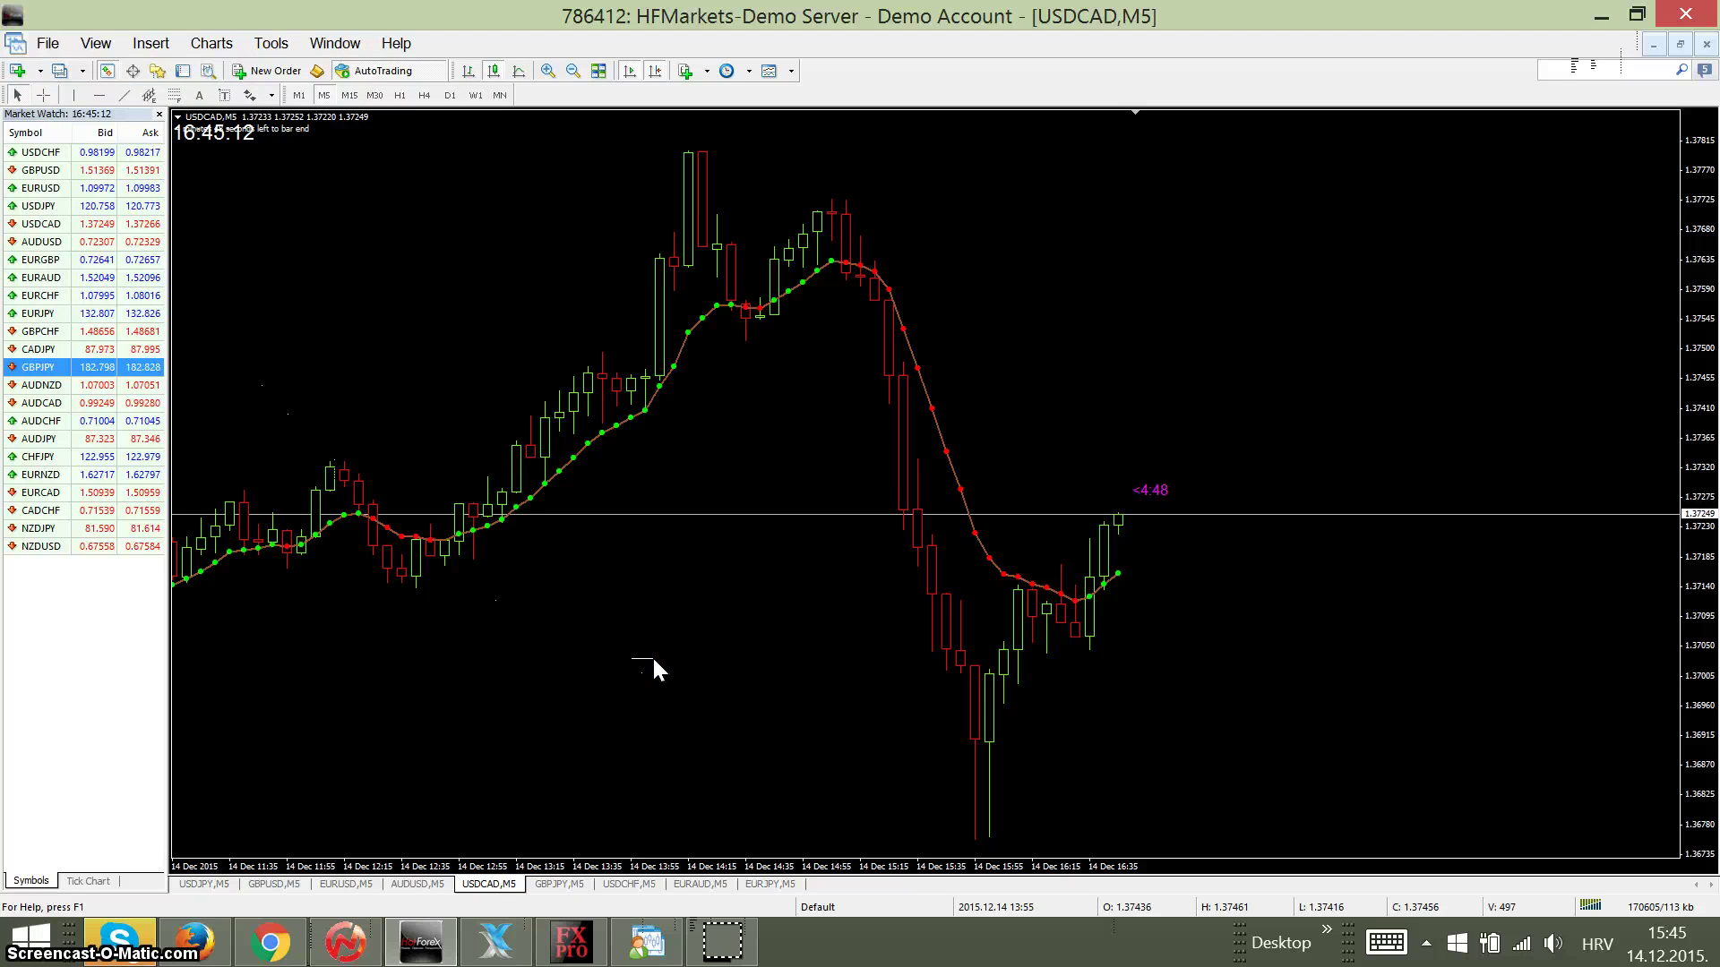
pyautogui.click(659, 671)
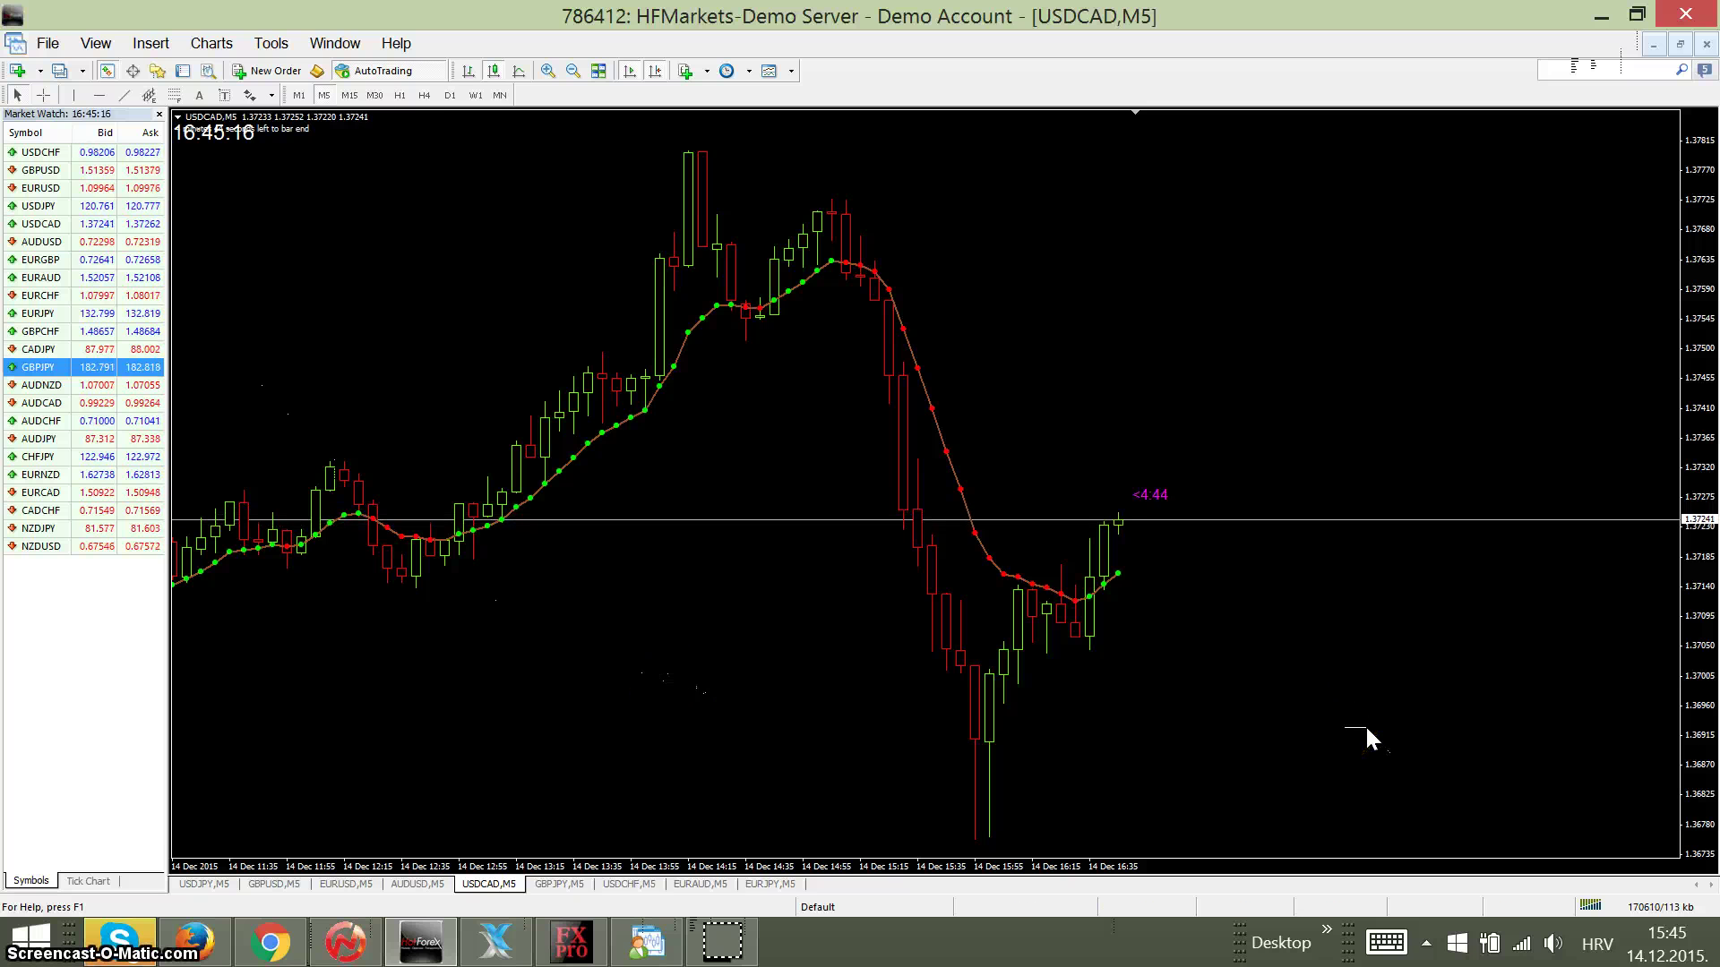
pyautogui.click(586, 644)
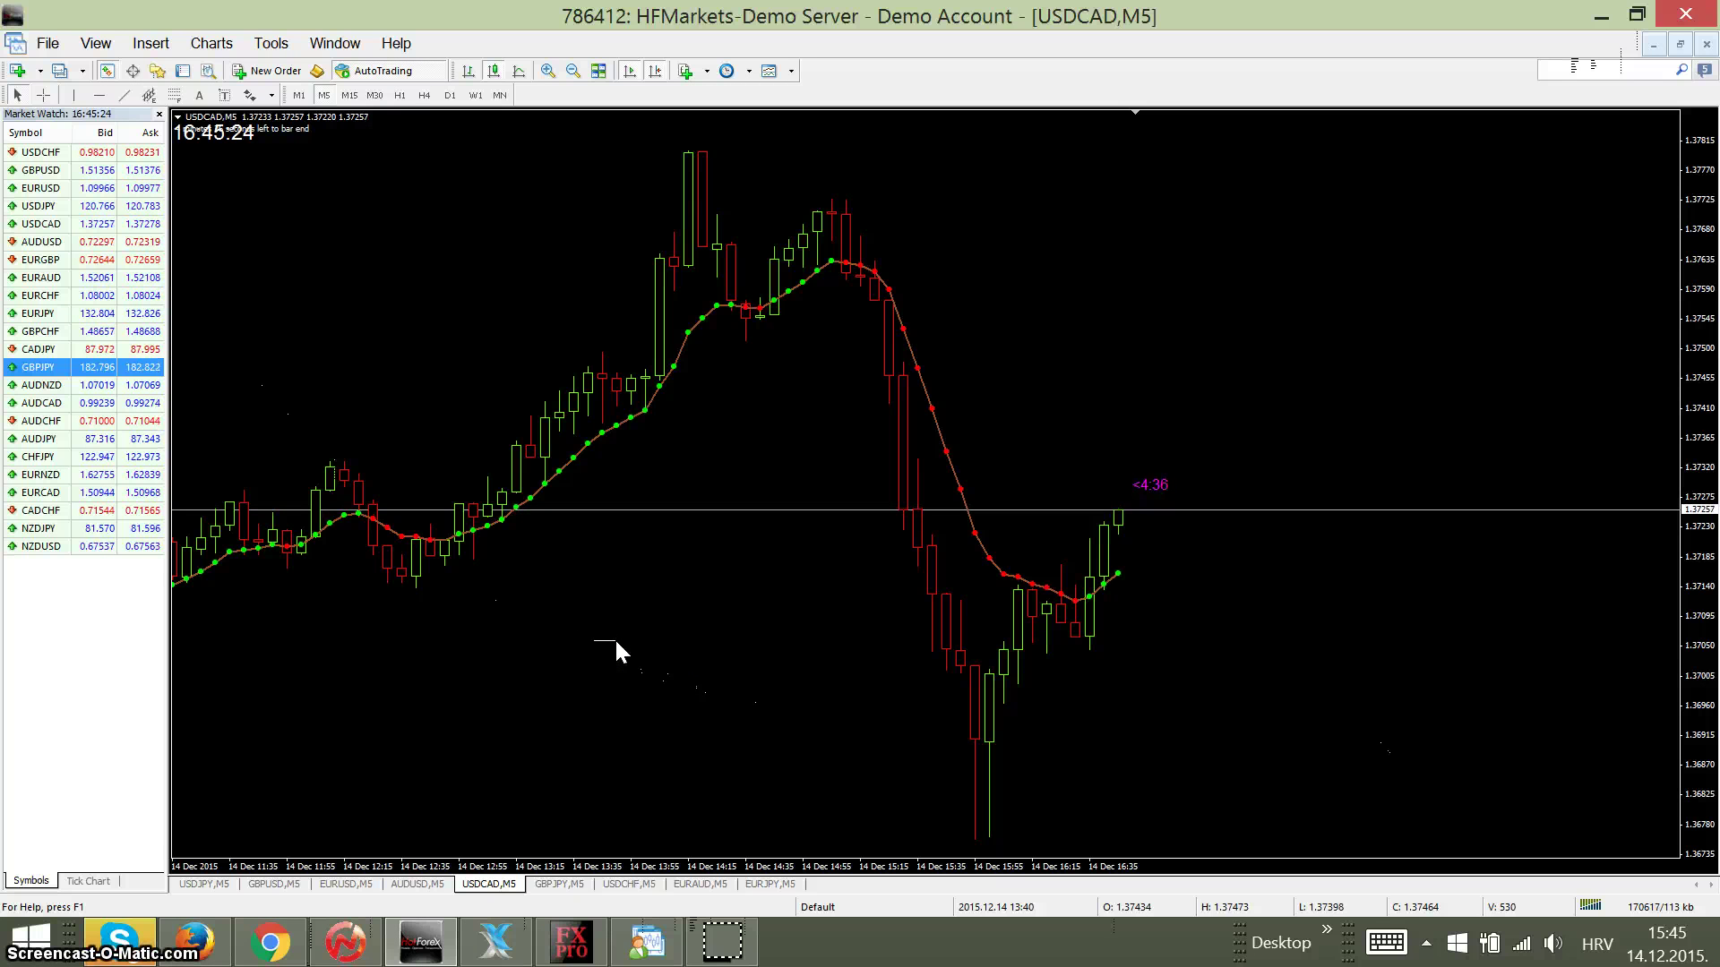
pyautogui.click(1278, 762)
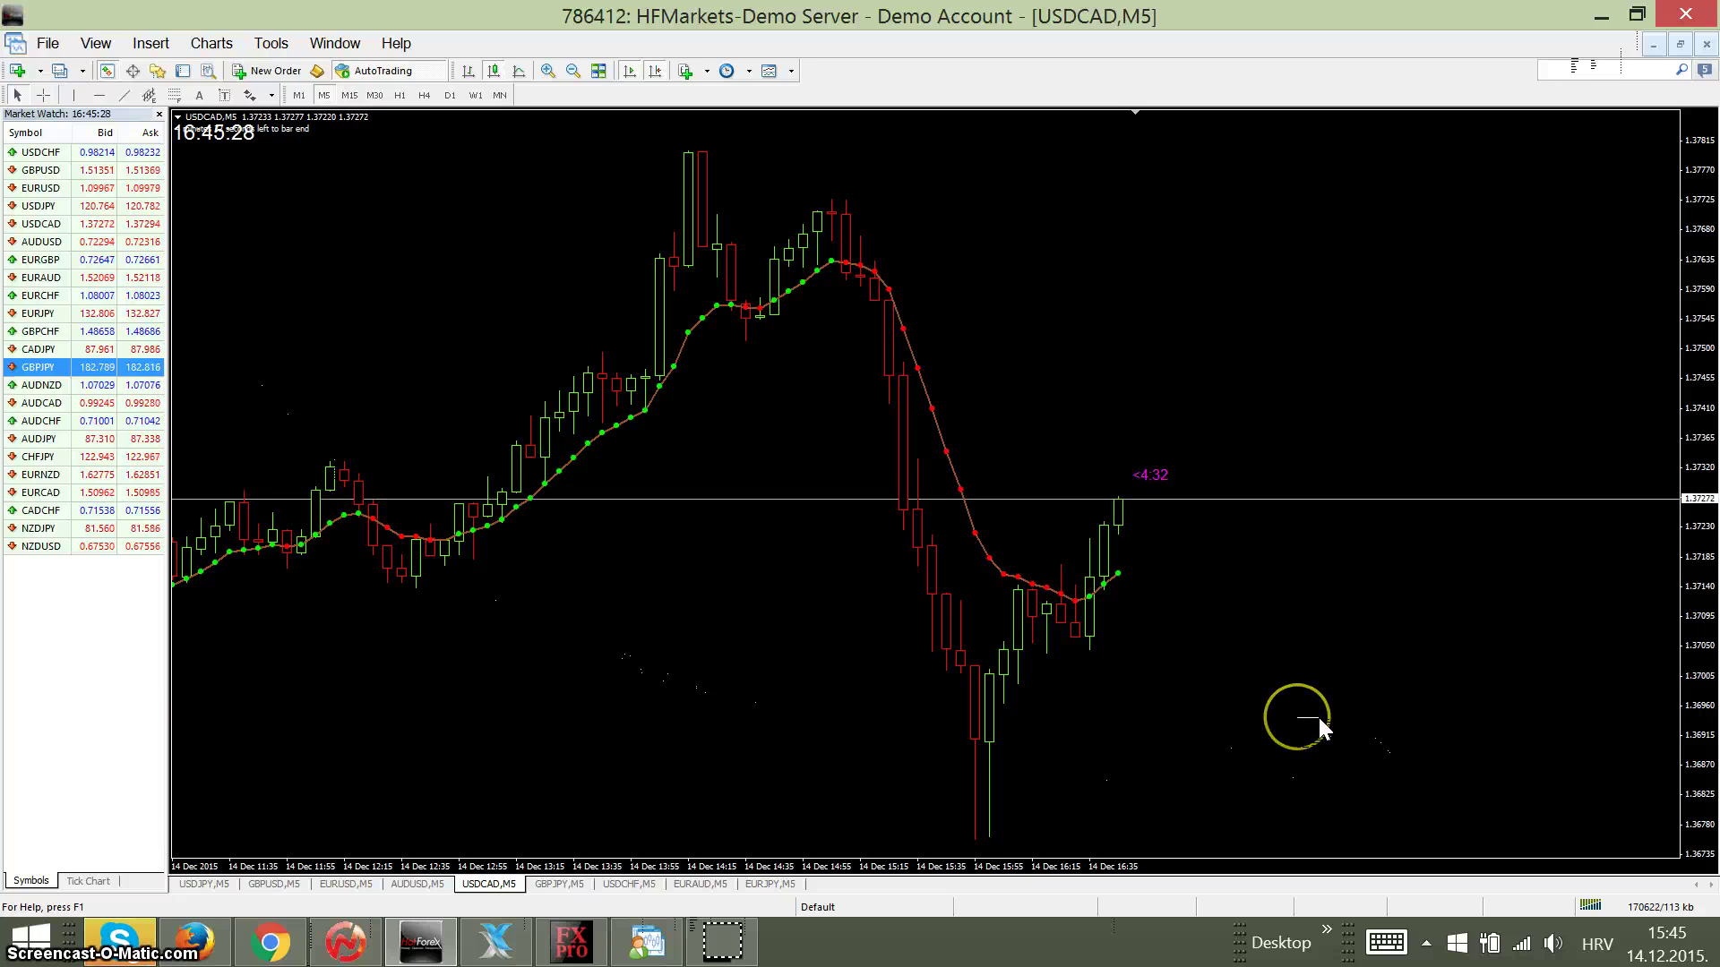
pyautogui.click(1310, 728)
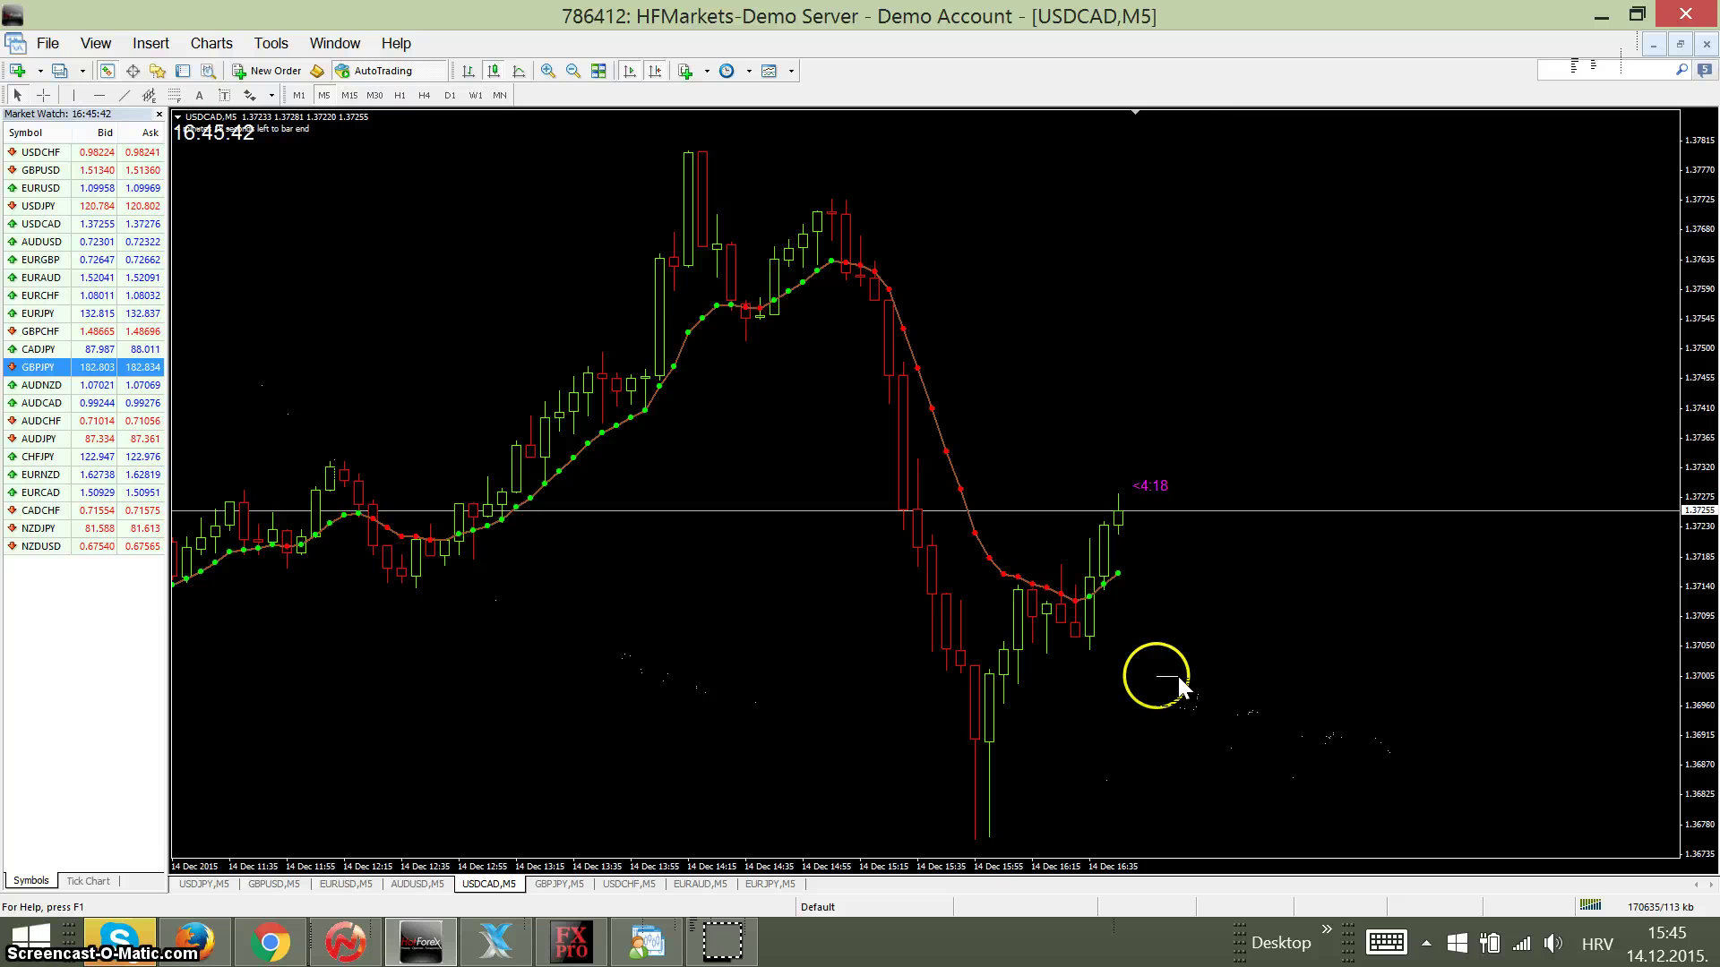
pyautogui.click(1124, 579)
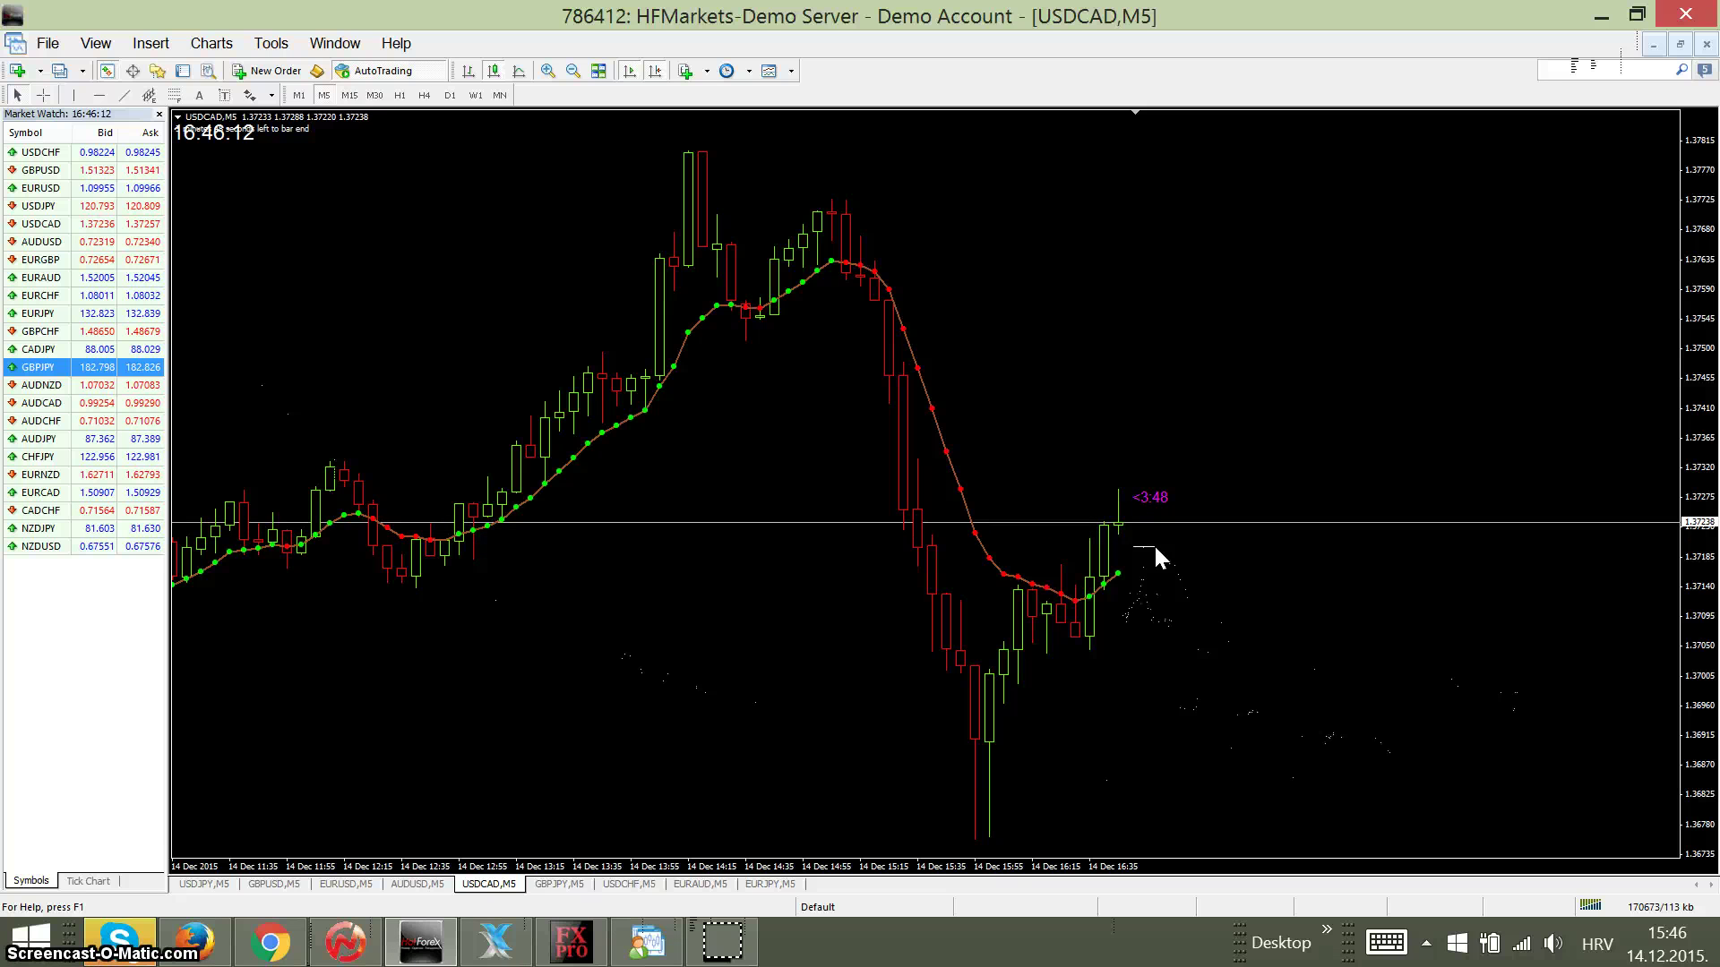
pyautogui.click(1304, 701)
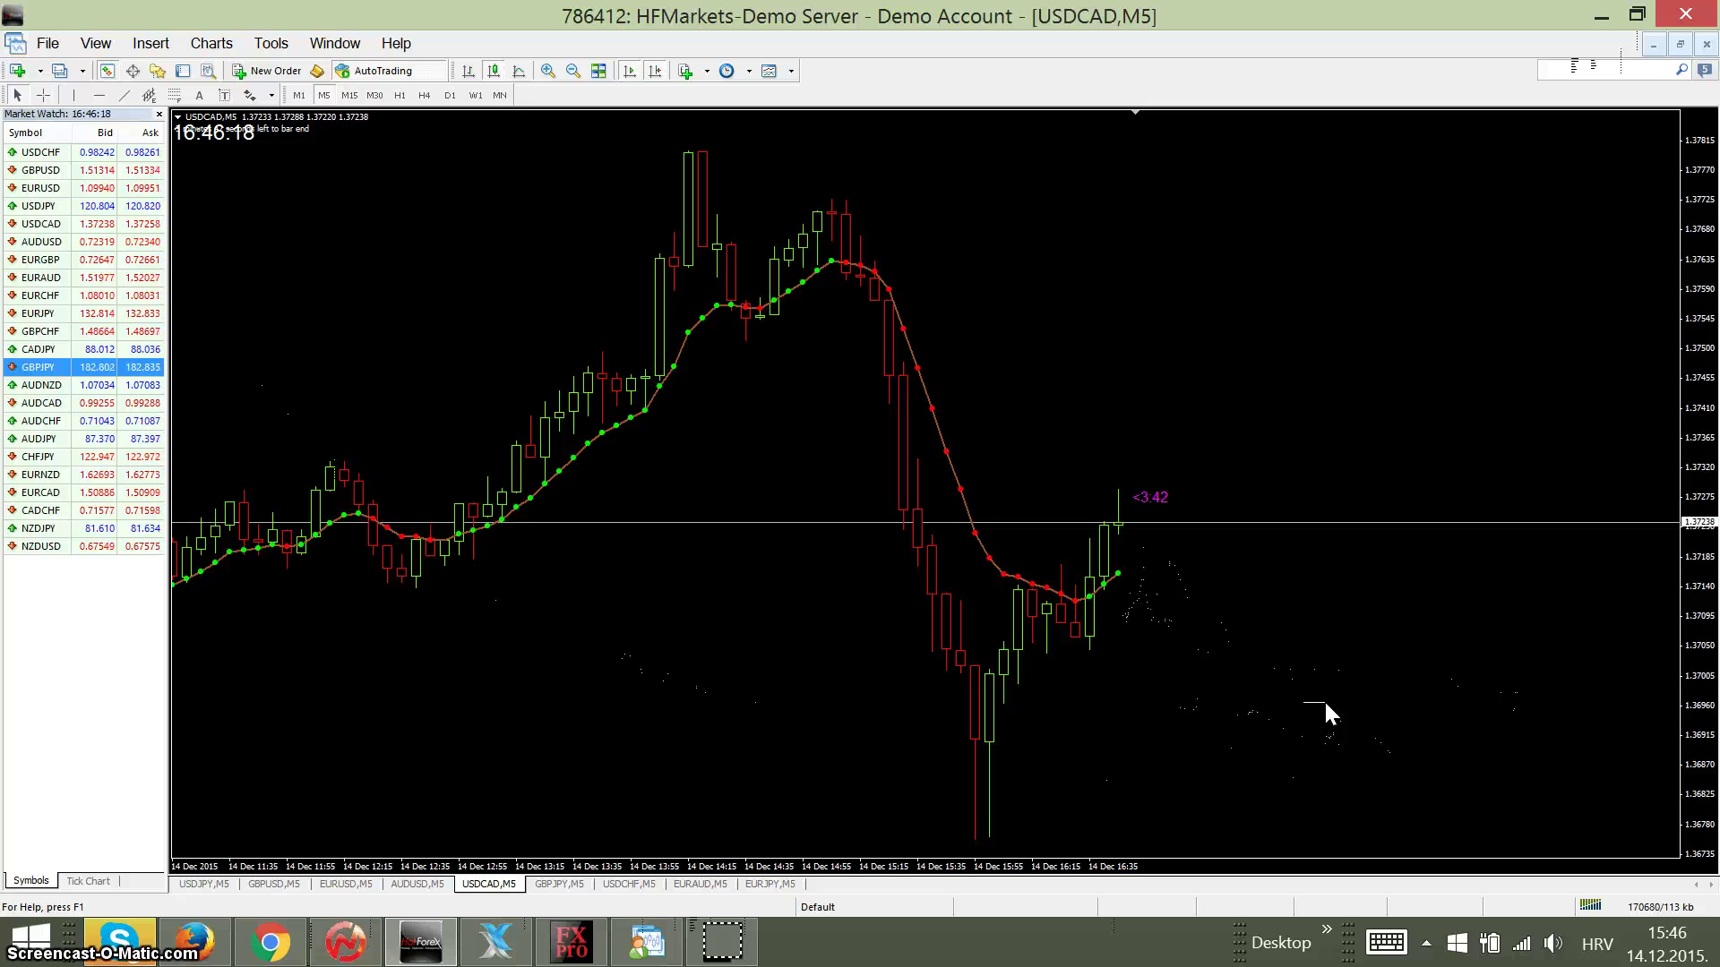
pyautogui.click(1324, 700)
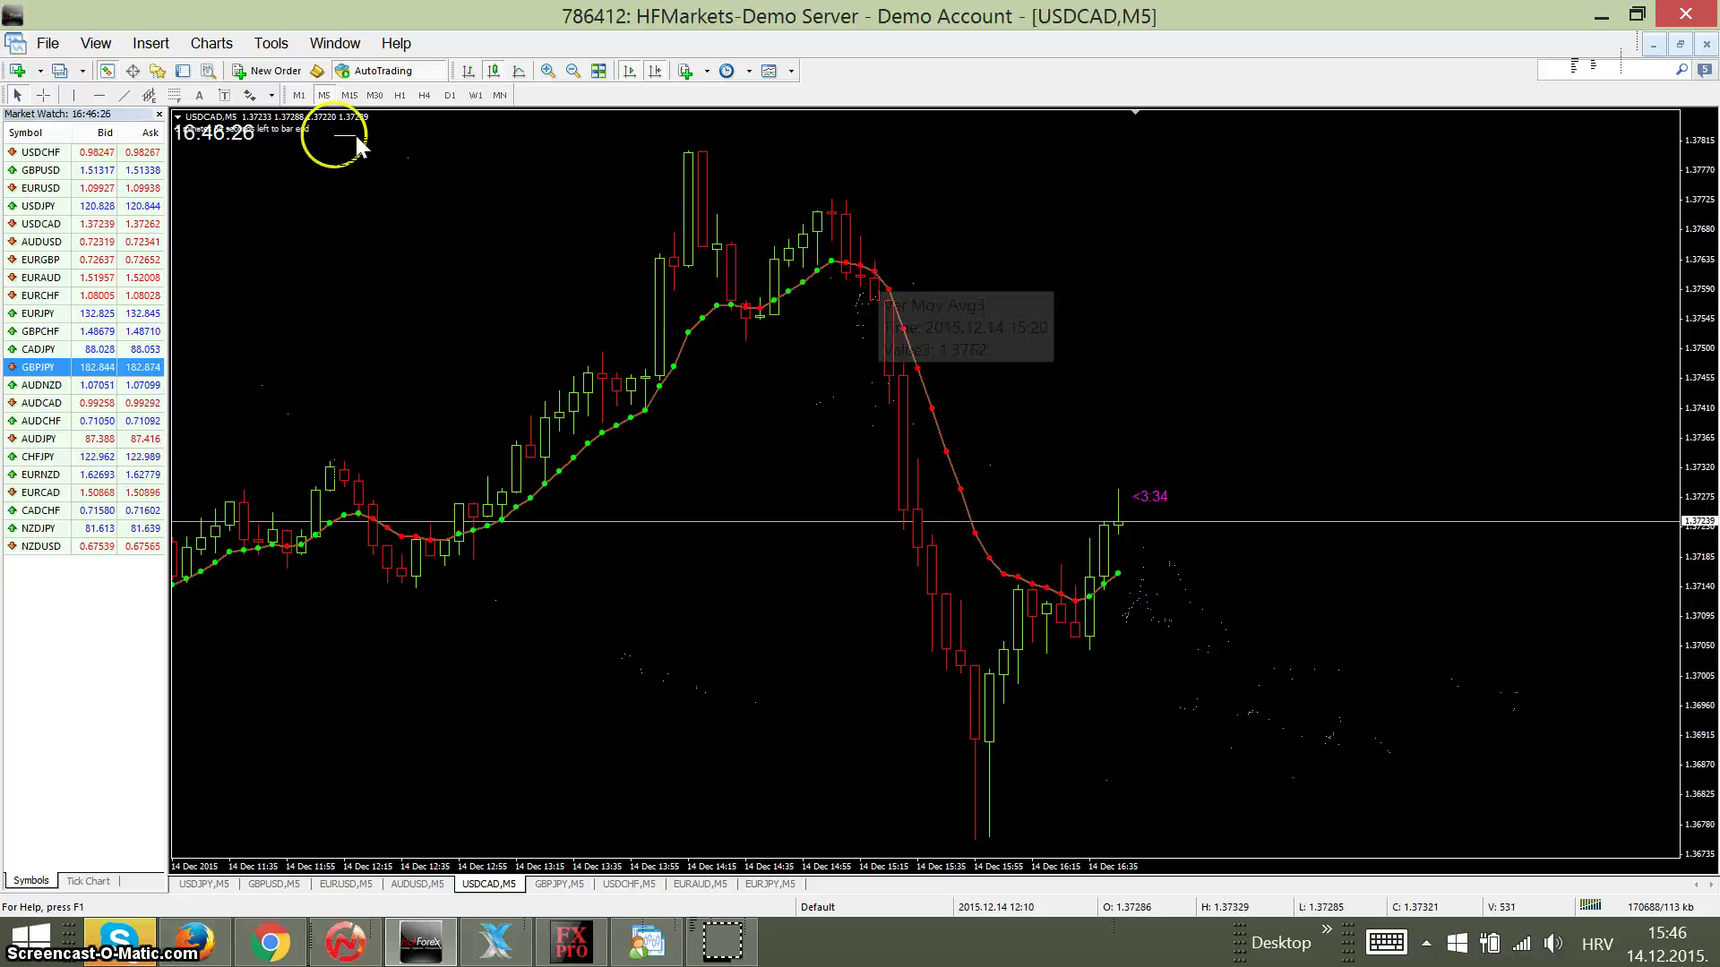
pyautogui.click(273, 96)
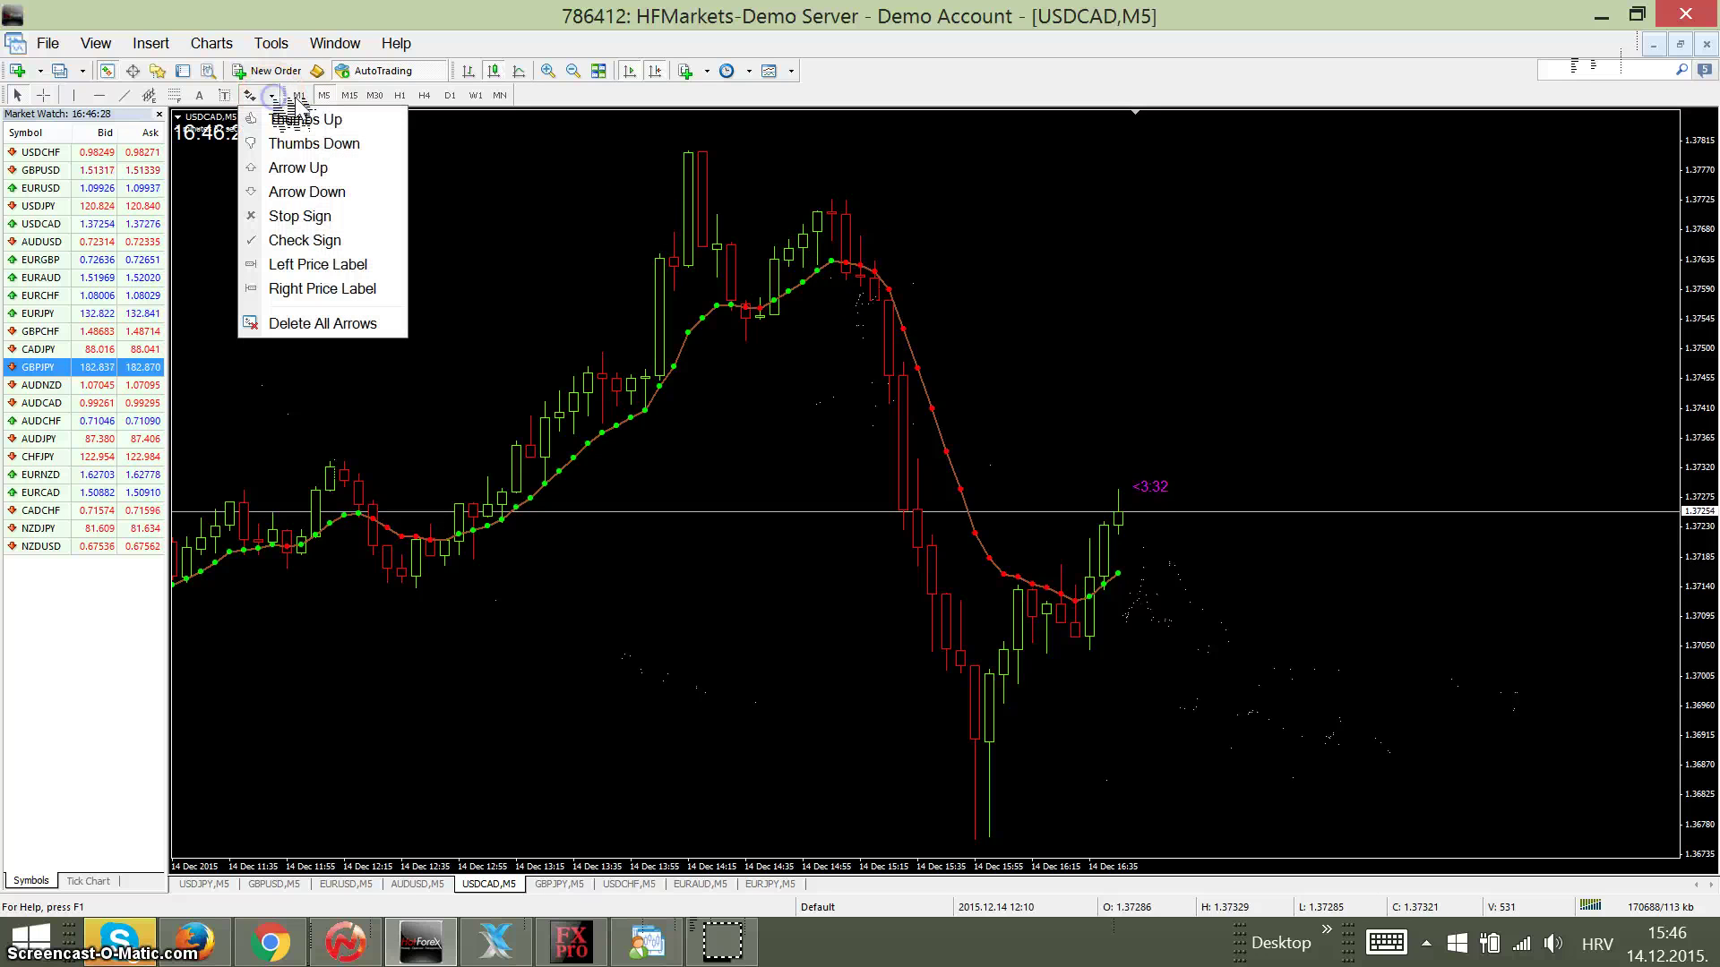
pyautogui.click(275, 192)
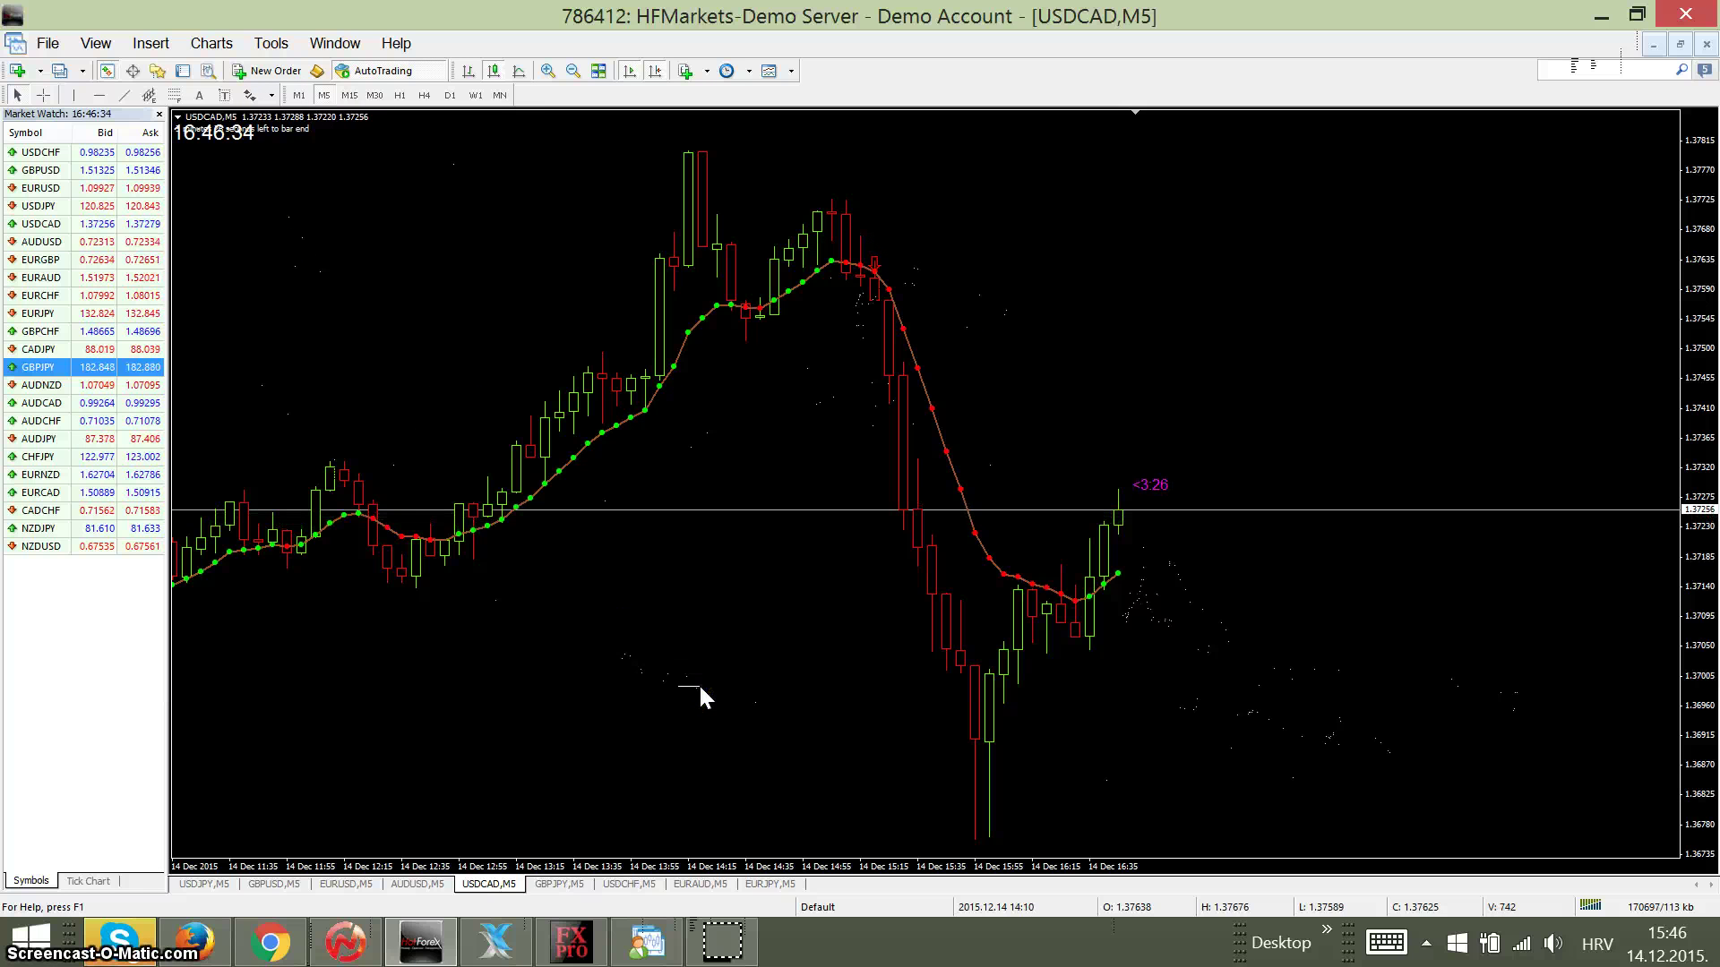
pyautogui.click(730, 713)
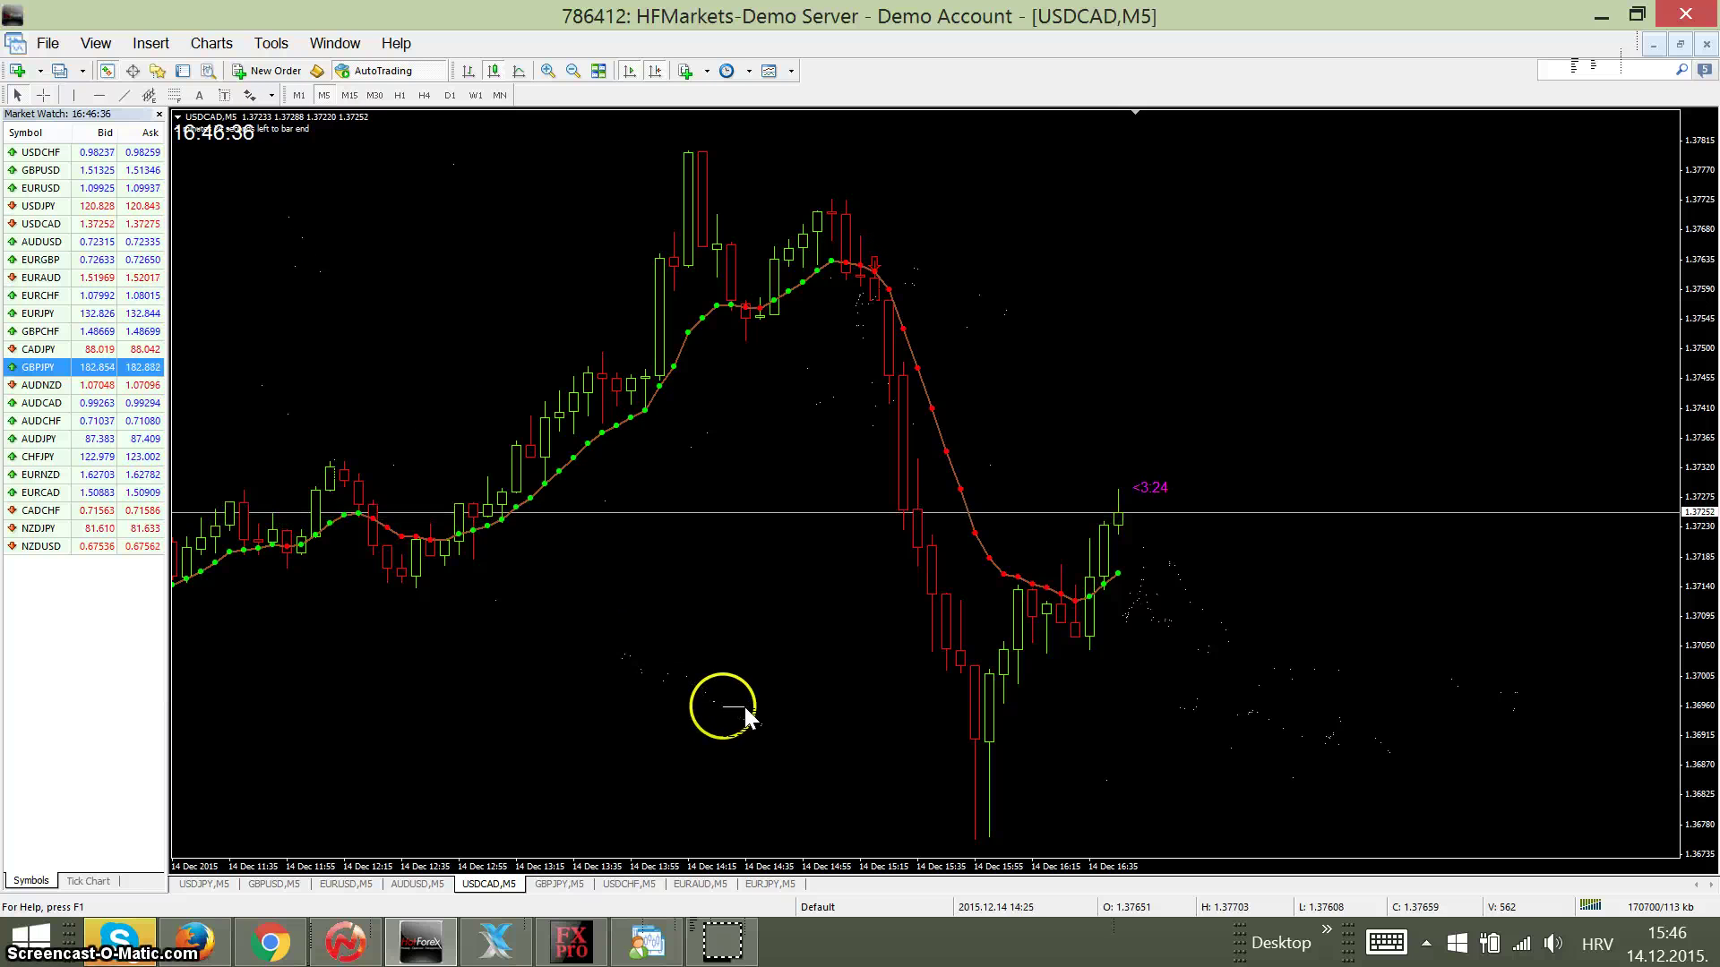
pyautogui.click(391, 493)
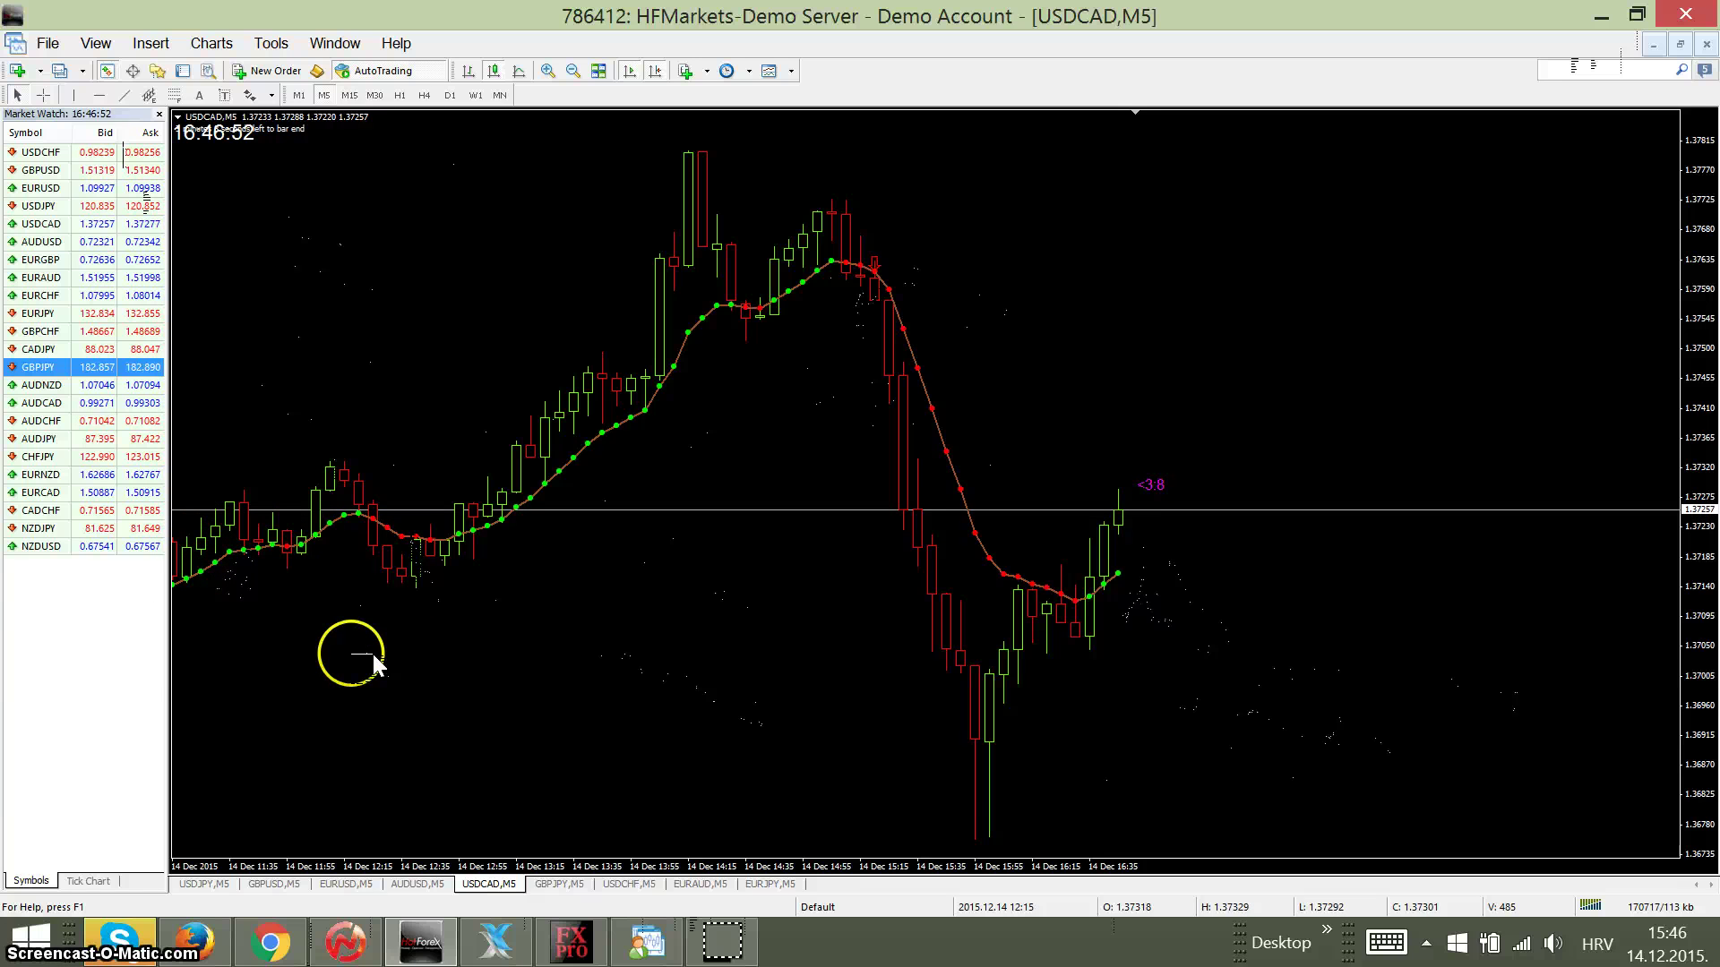
pyautogui.click(641, 660)
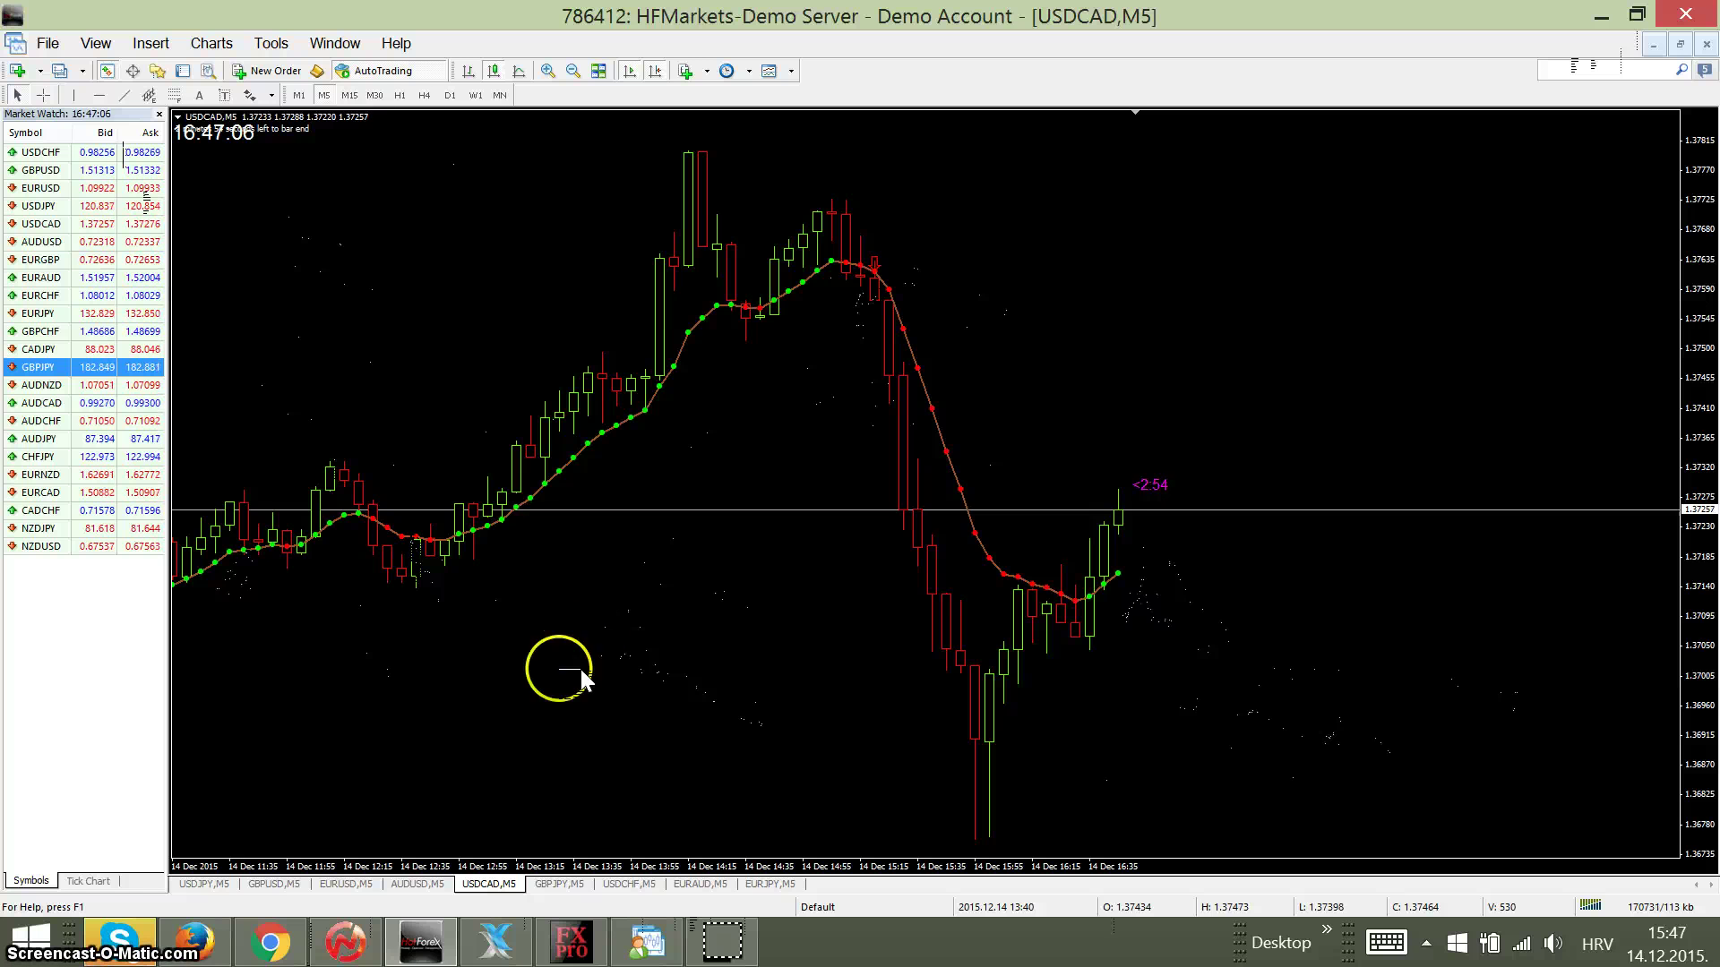
# Step: Check the open USD/CAD UP trade, now at 1.372665 above the 1.372 start
pyautogui.click(276, 951)
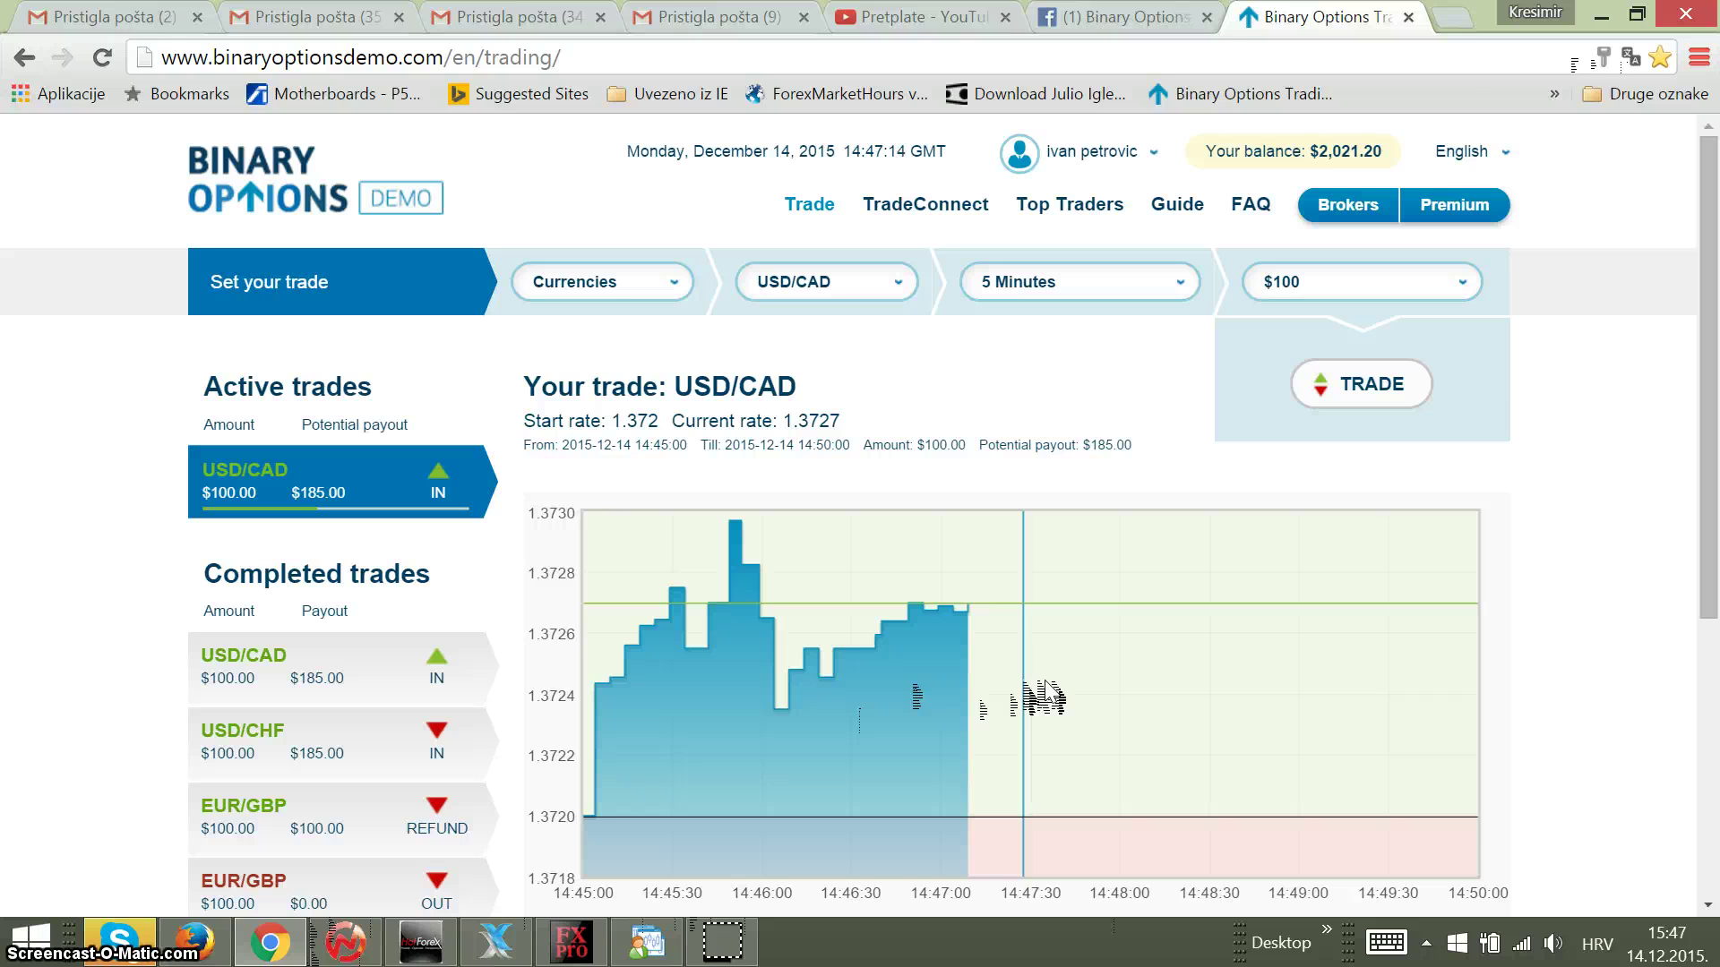
# Step: Watch the USDCAD 5-minute chart, with price near 1.3722 above the moving average
pyautogui.click(421, 945)
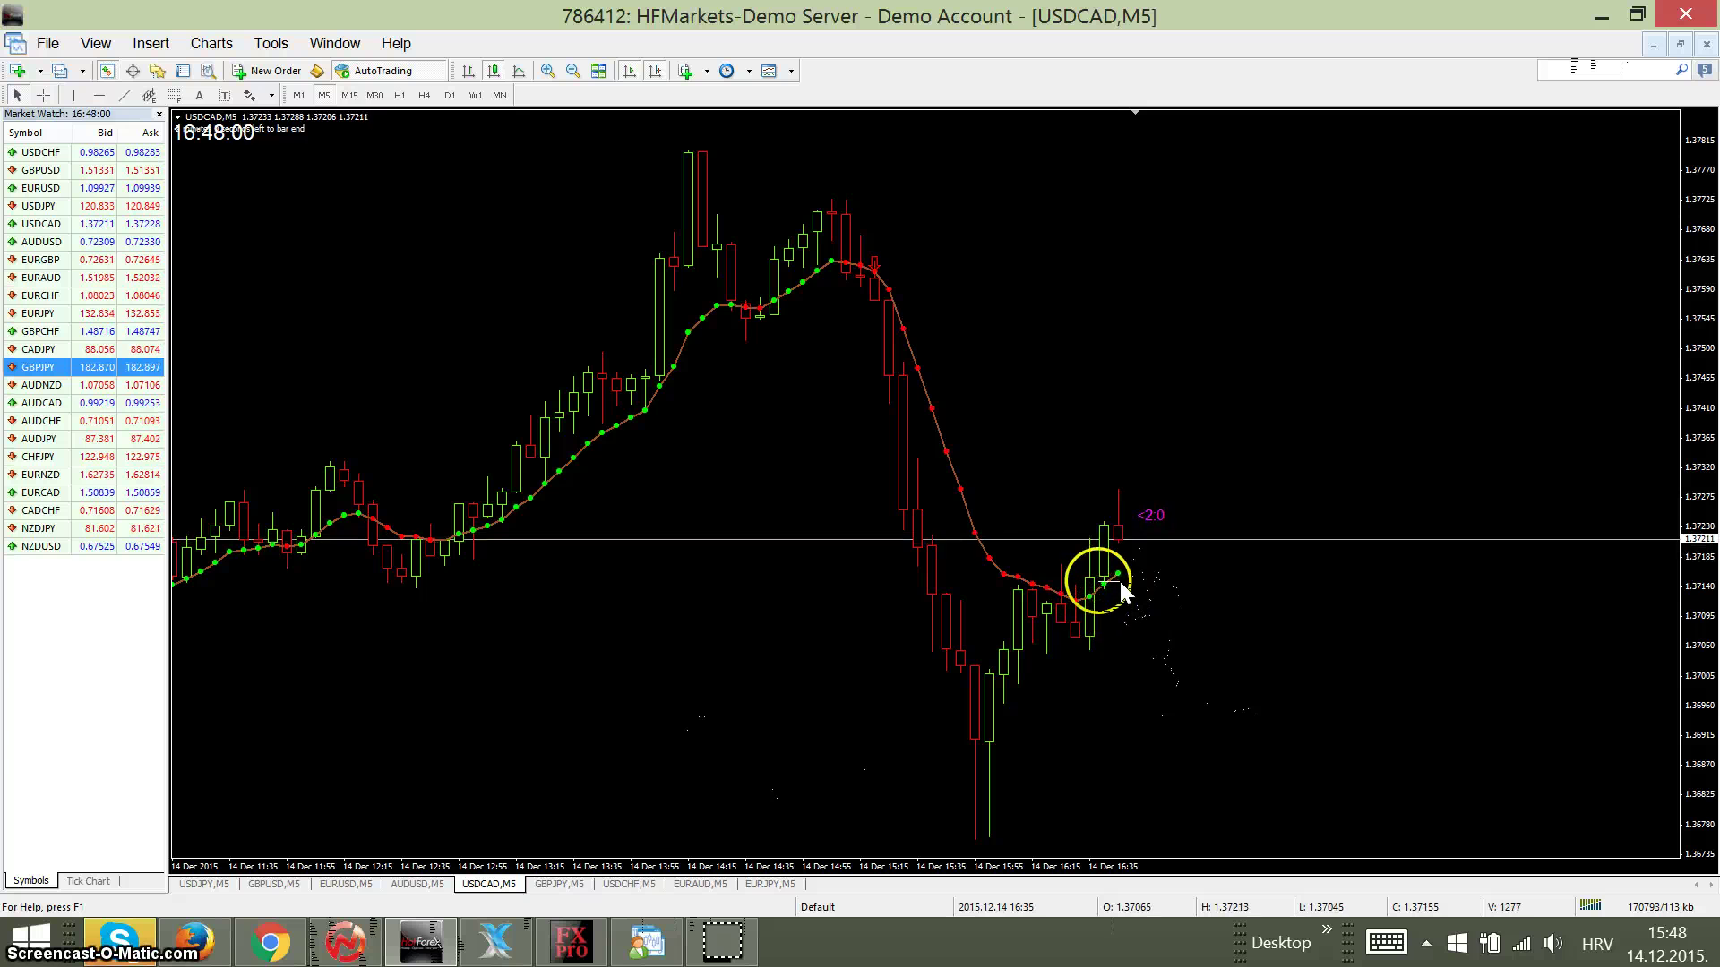
pyautogui.click(1156, 627)
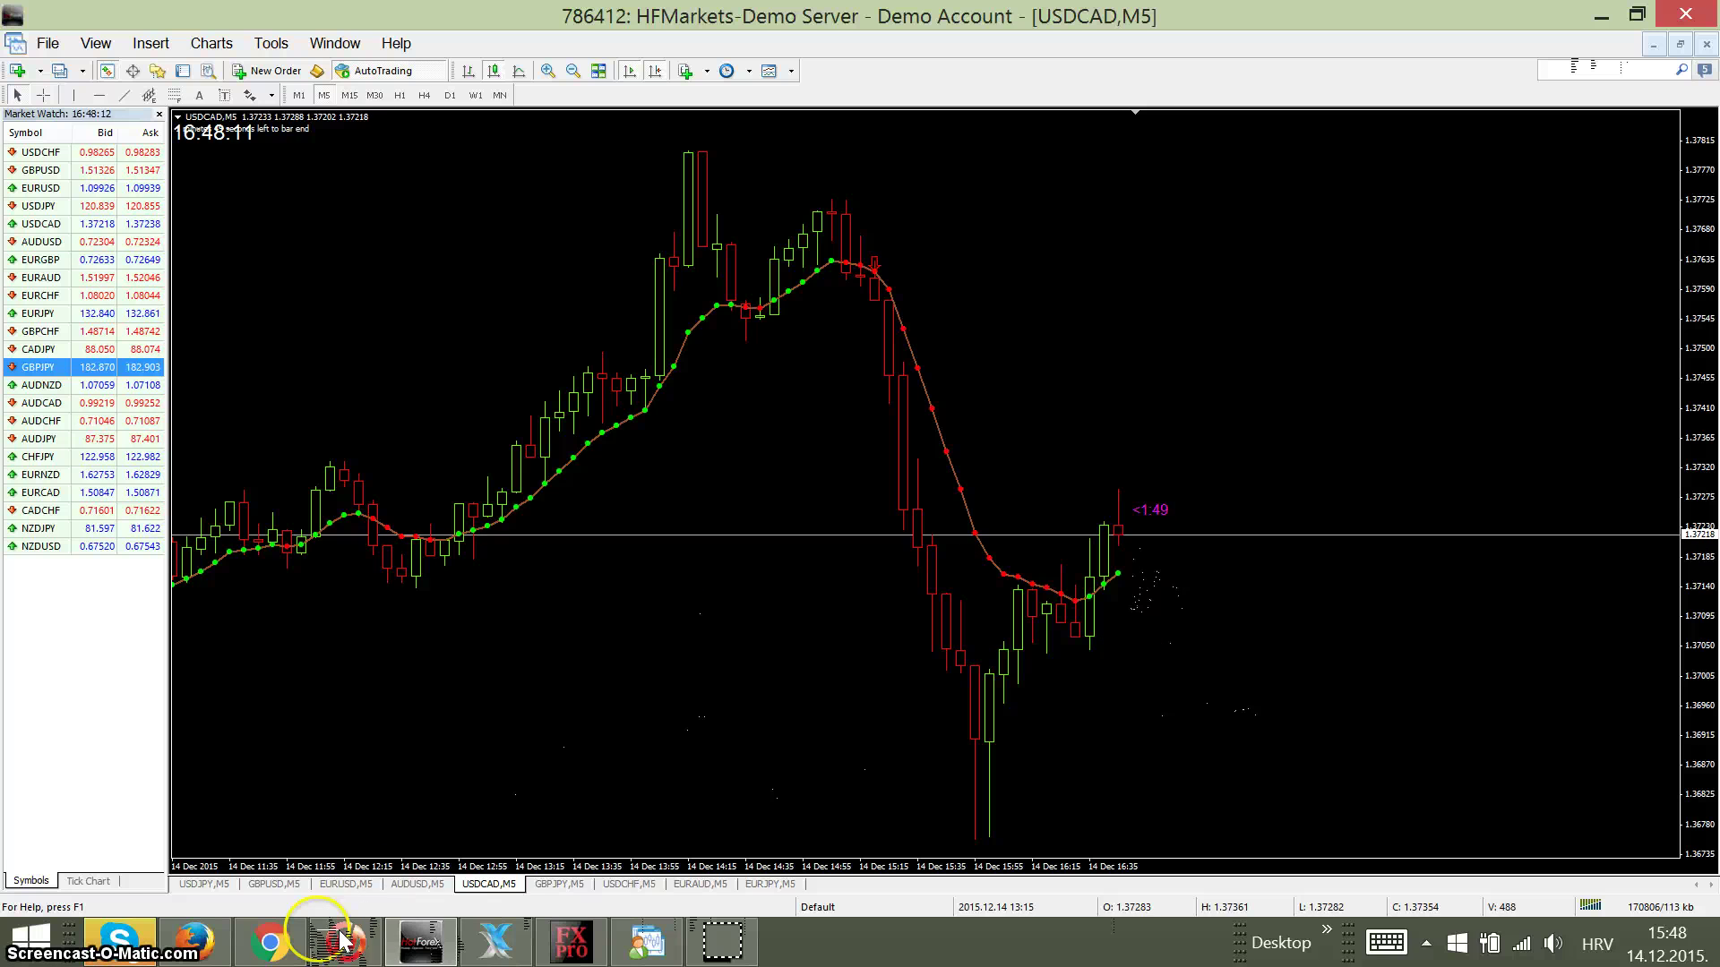
# Step: Check the USD/CAD UP trade, currently at 1.37235 versus the 1.372 start
pyautogui.click(282, 944)
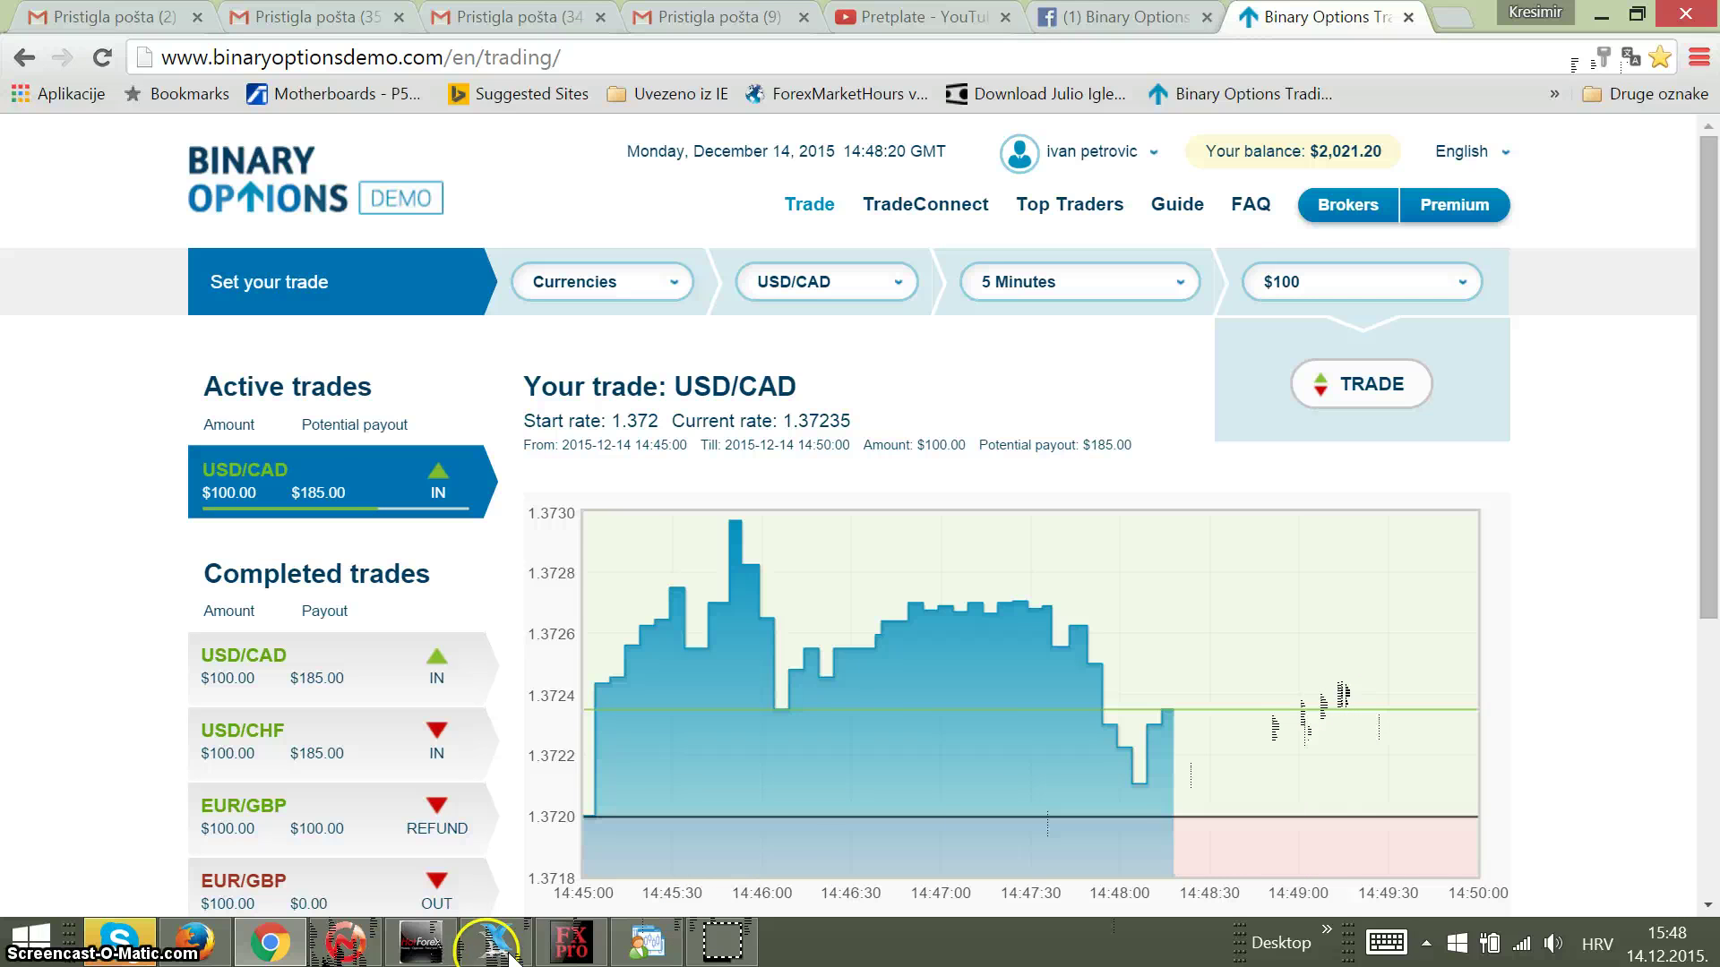
# Step: Return to the USDCAD chart as the candle nears its close, price around 1.3721
pyautogui.click(421, 941)
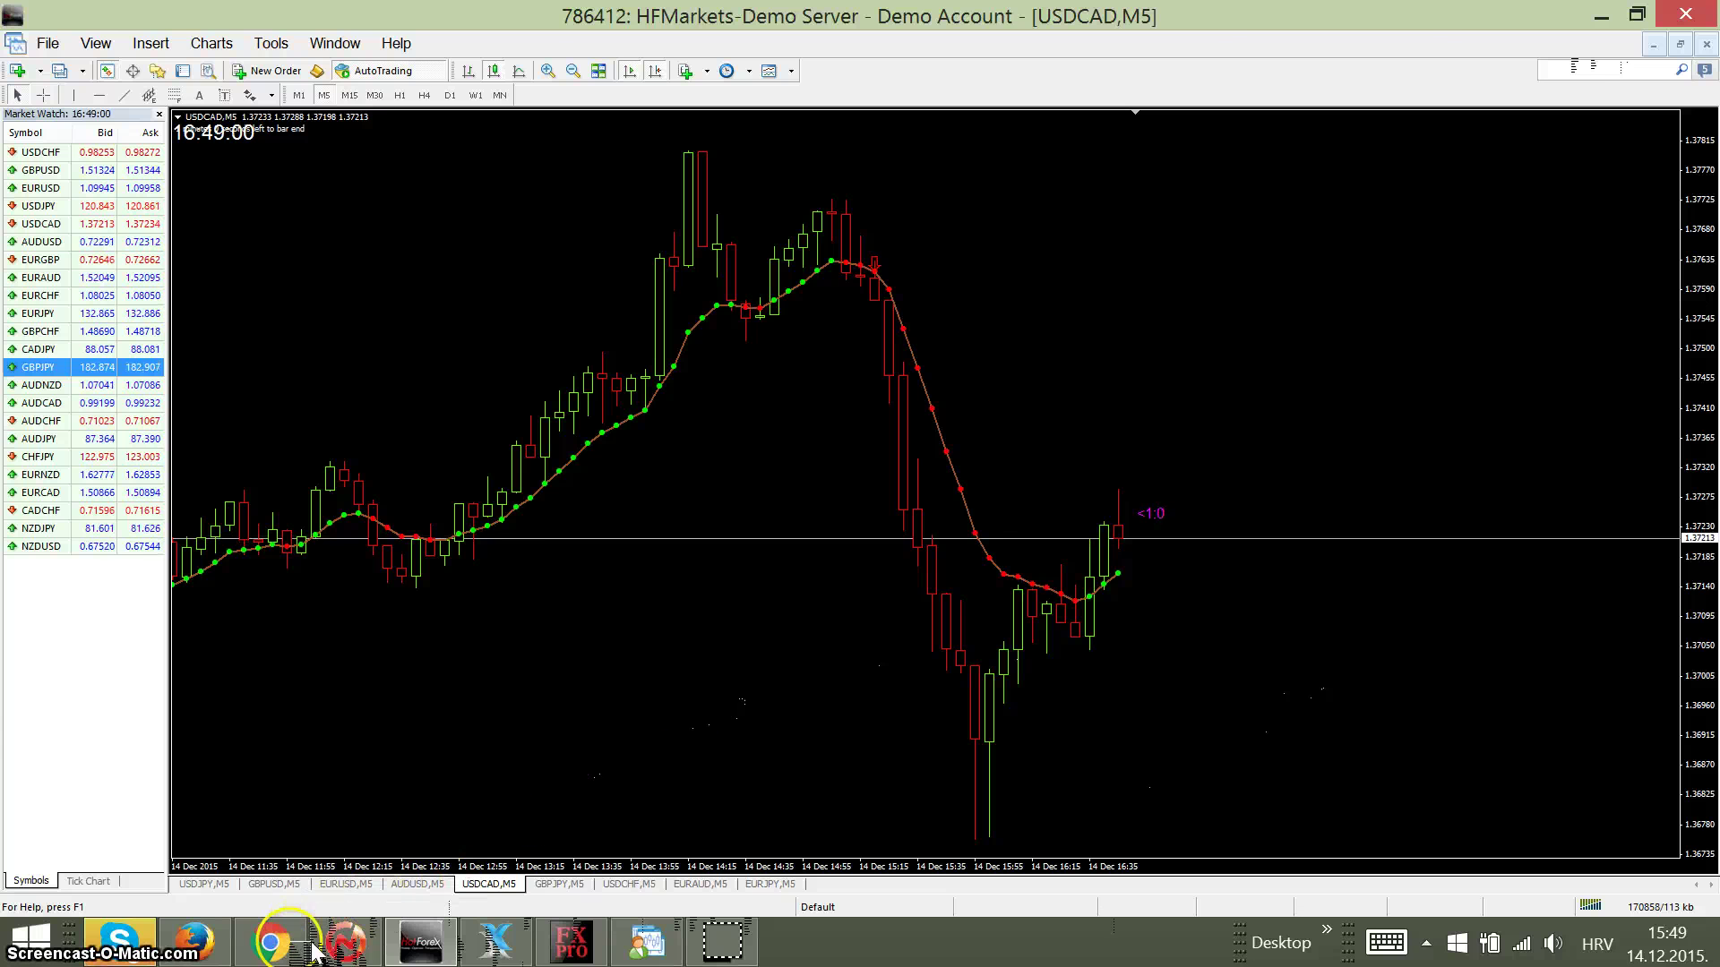
# Step: Check the USD/CAD trade, now at 1.372075 and expiring at 14:50
pyautogui.click(275, 945)
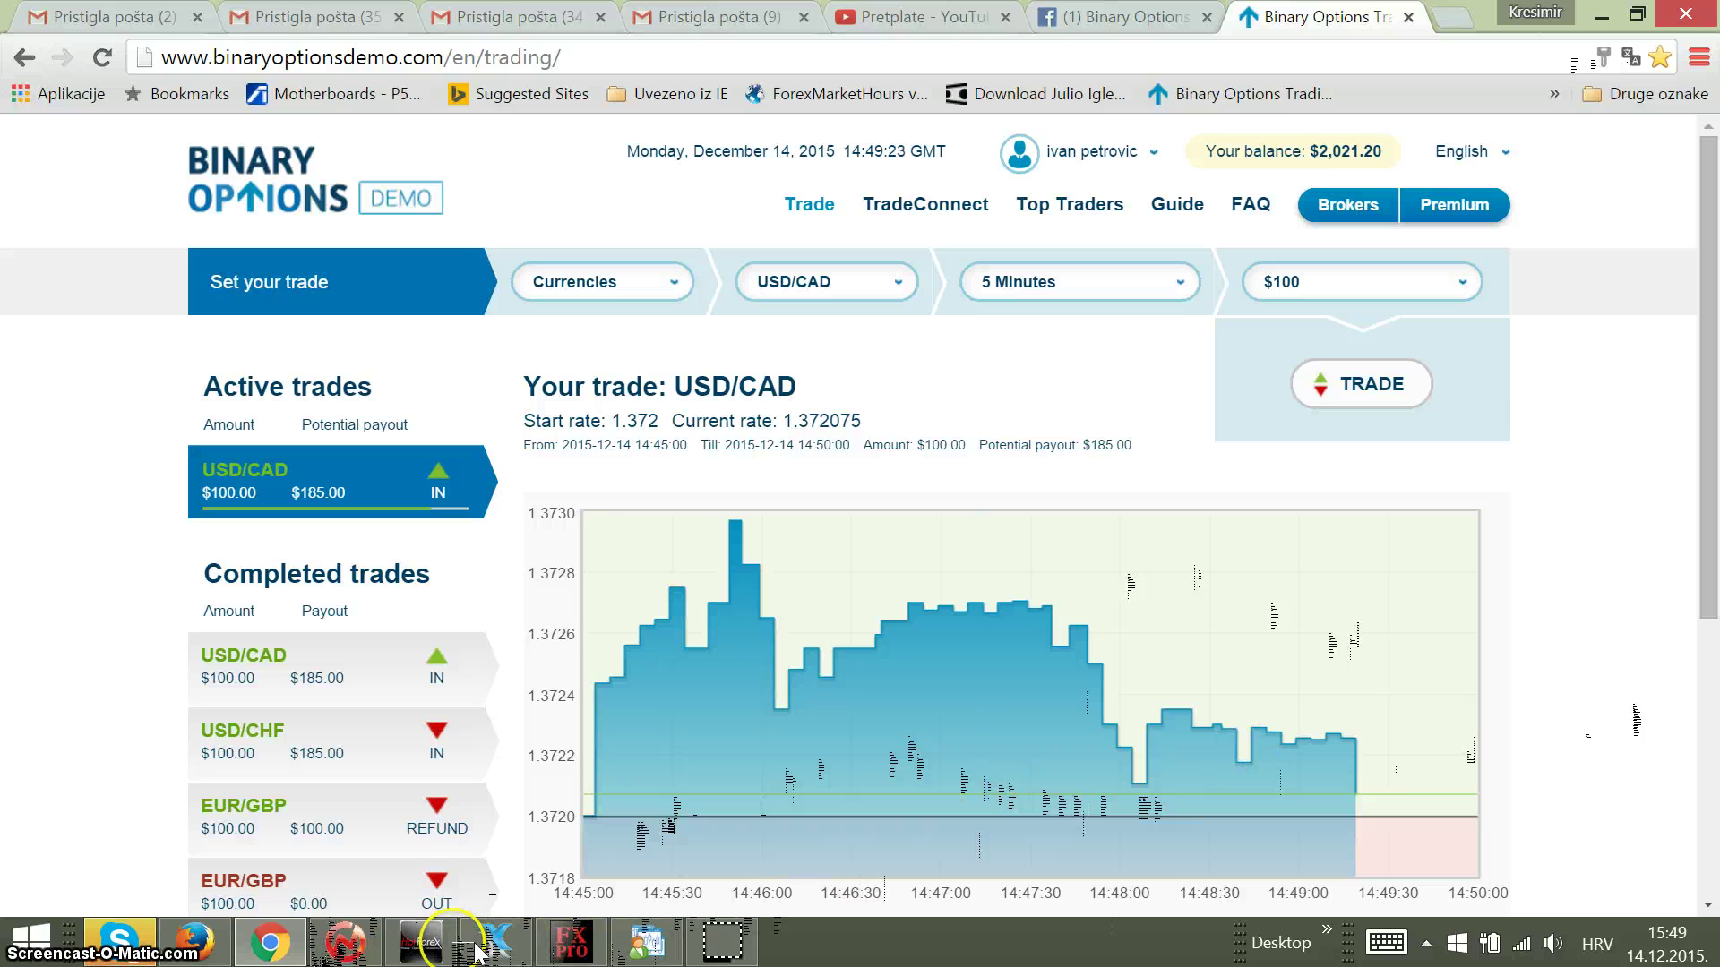
# Step: Watch the USDCAD chart's final candle seconds, with price near 1.3724
pyautogui.click(422, 941)
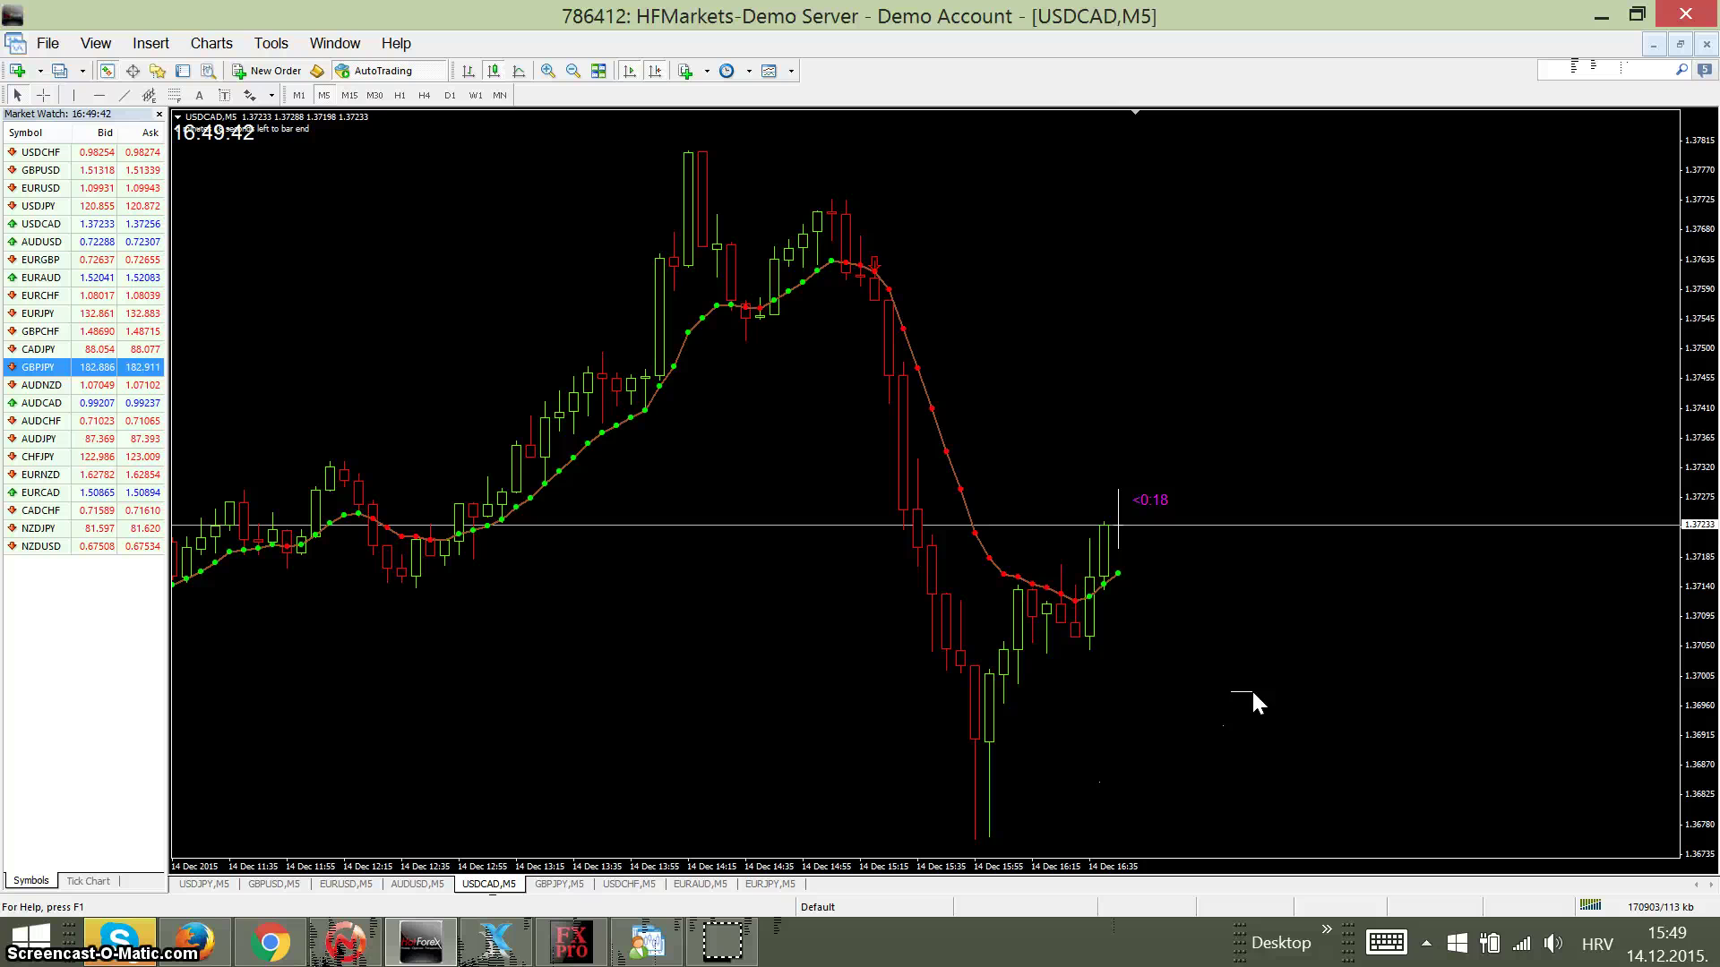
pyautogui.click(1094, 699)
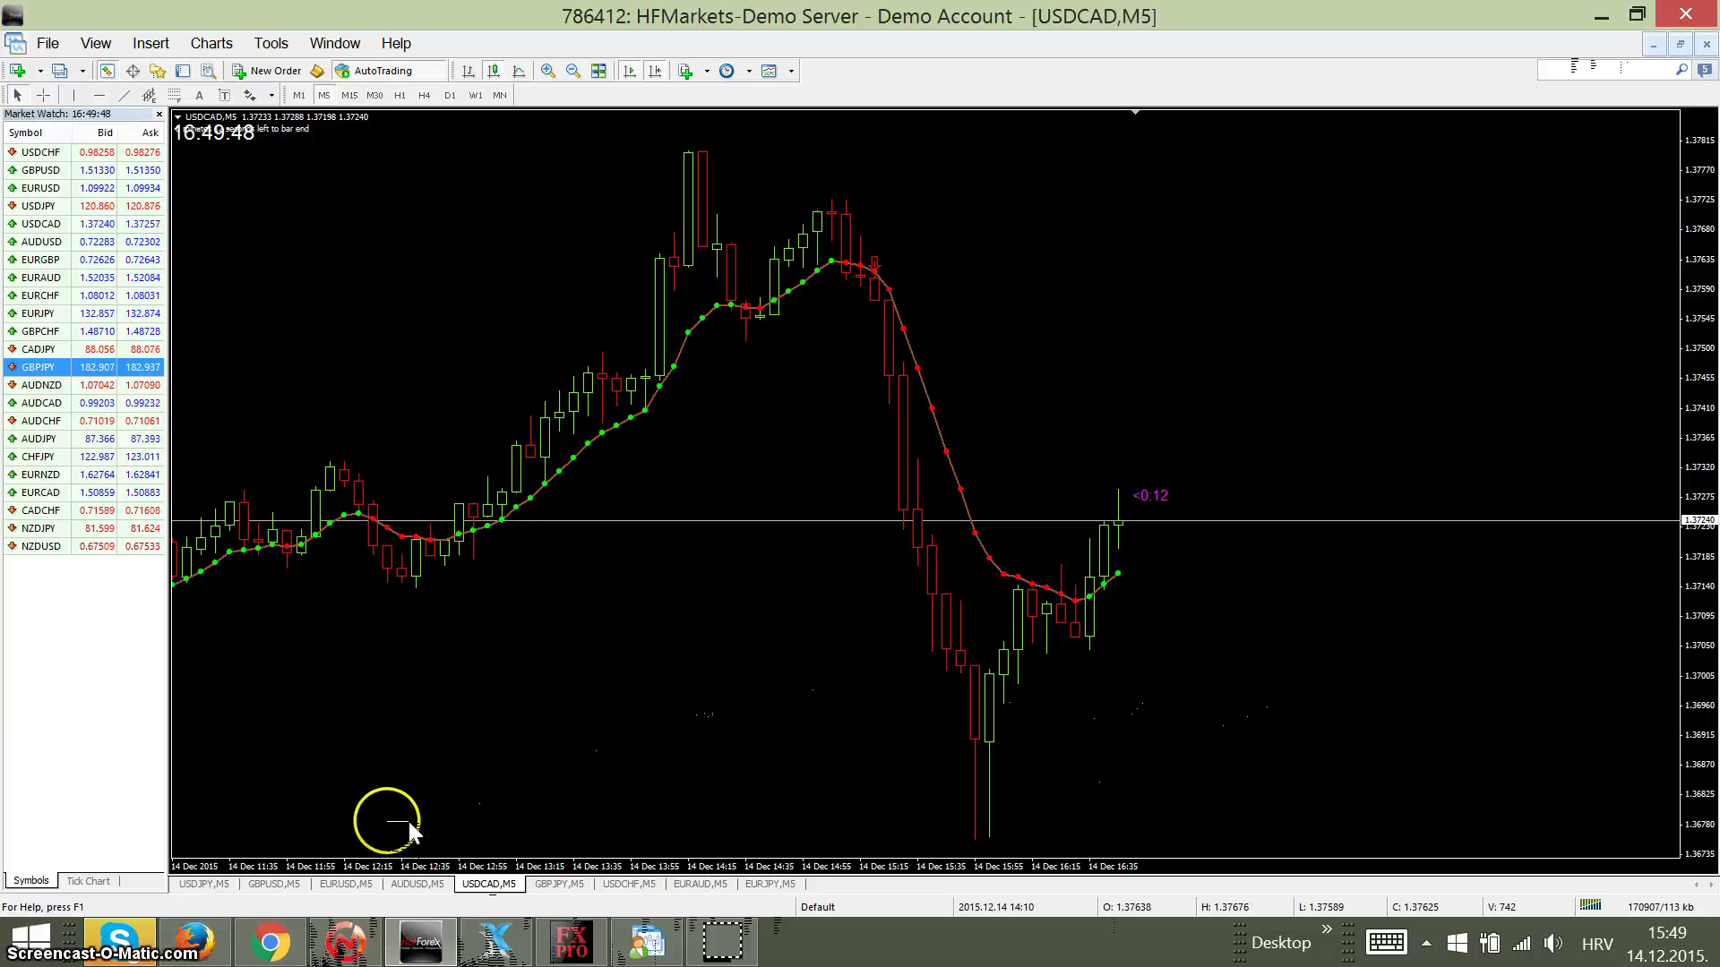
# Step: View the closed trade: in the money at 1.37247, paying $185, balance $2,206.20
pyautogui.click(291, 948)
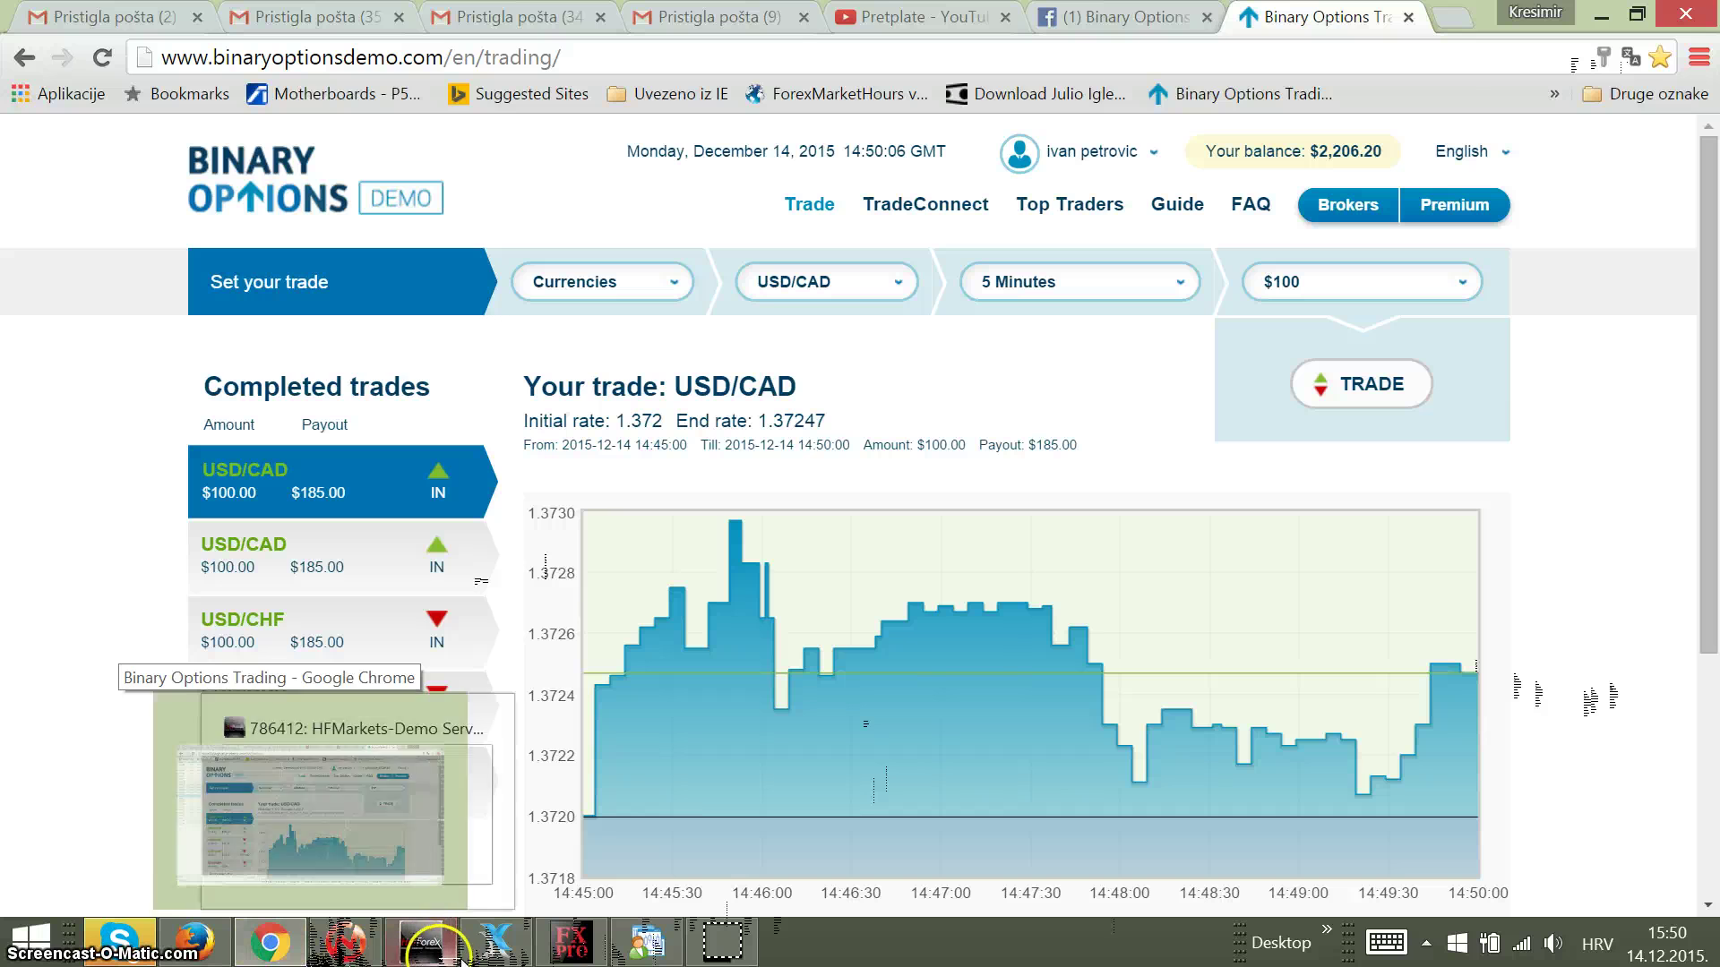
# Step: Dismiss the new alert and inspect the fresh USDCAD candle forming near 1.3727
pyautogui.click(427, 945)
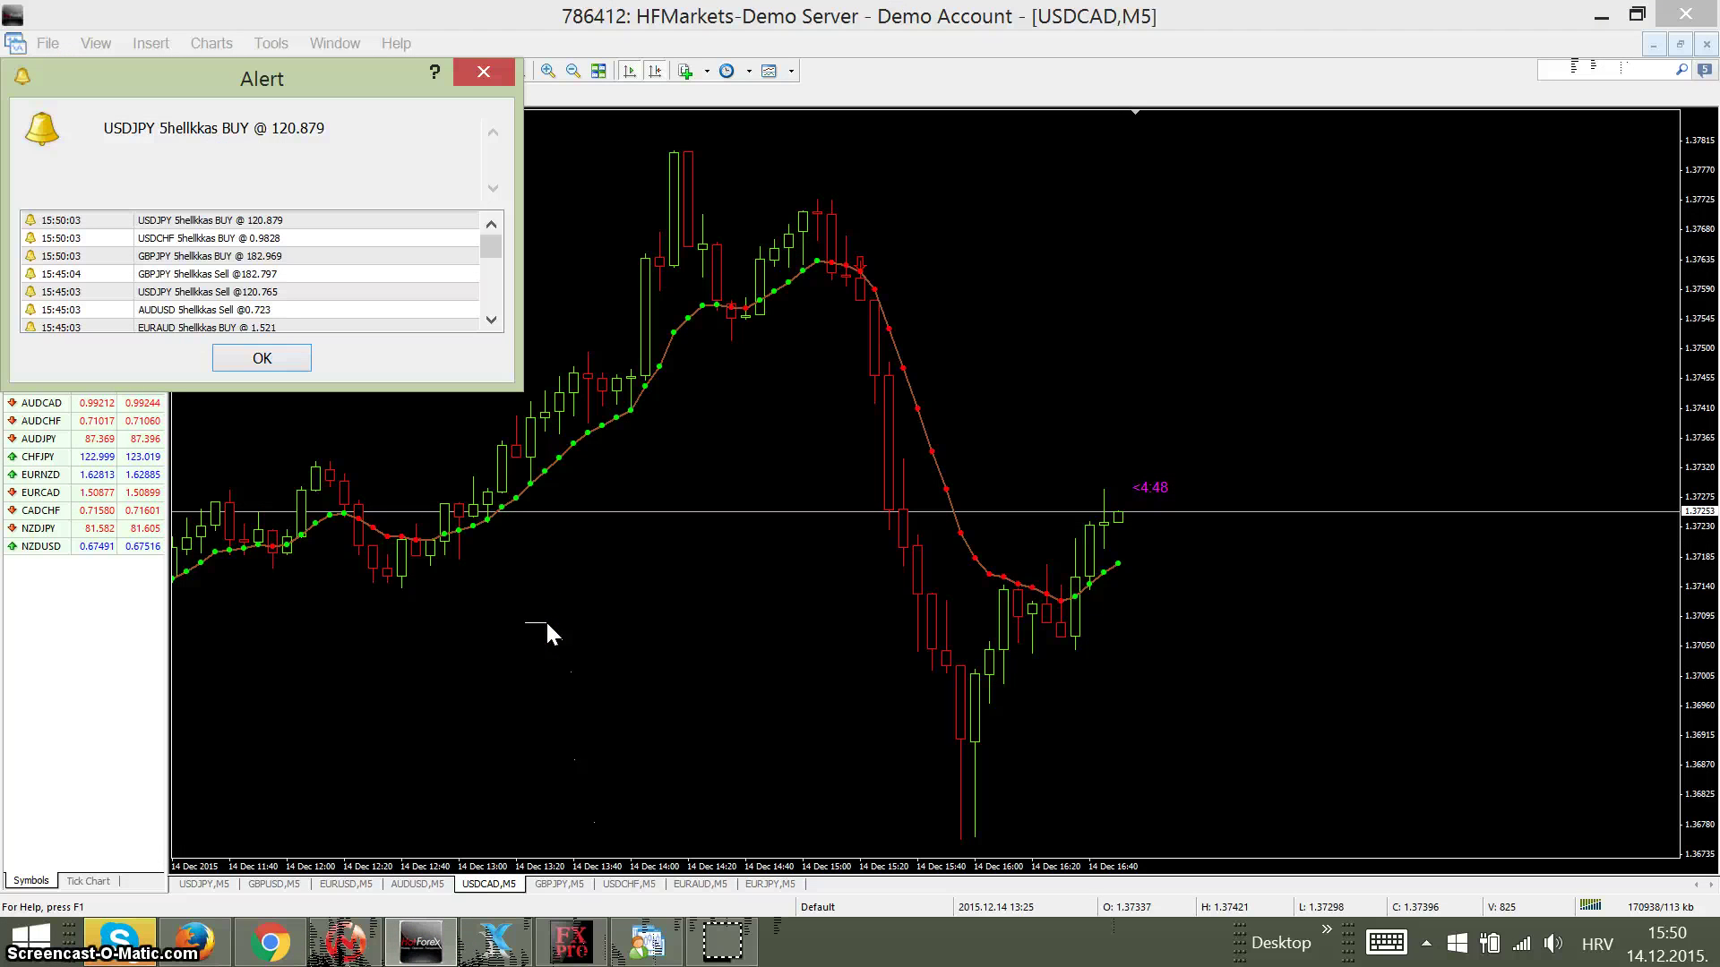
pyautogui.click(262, 357)
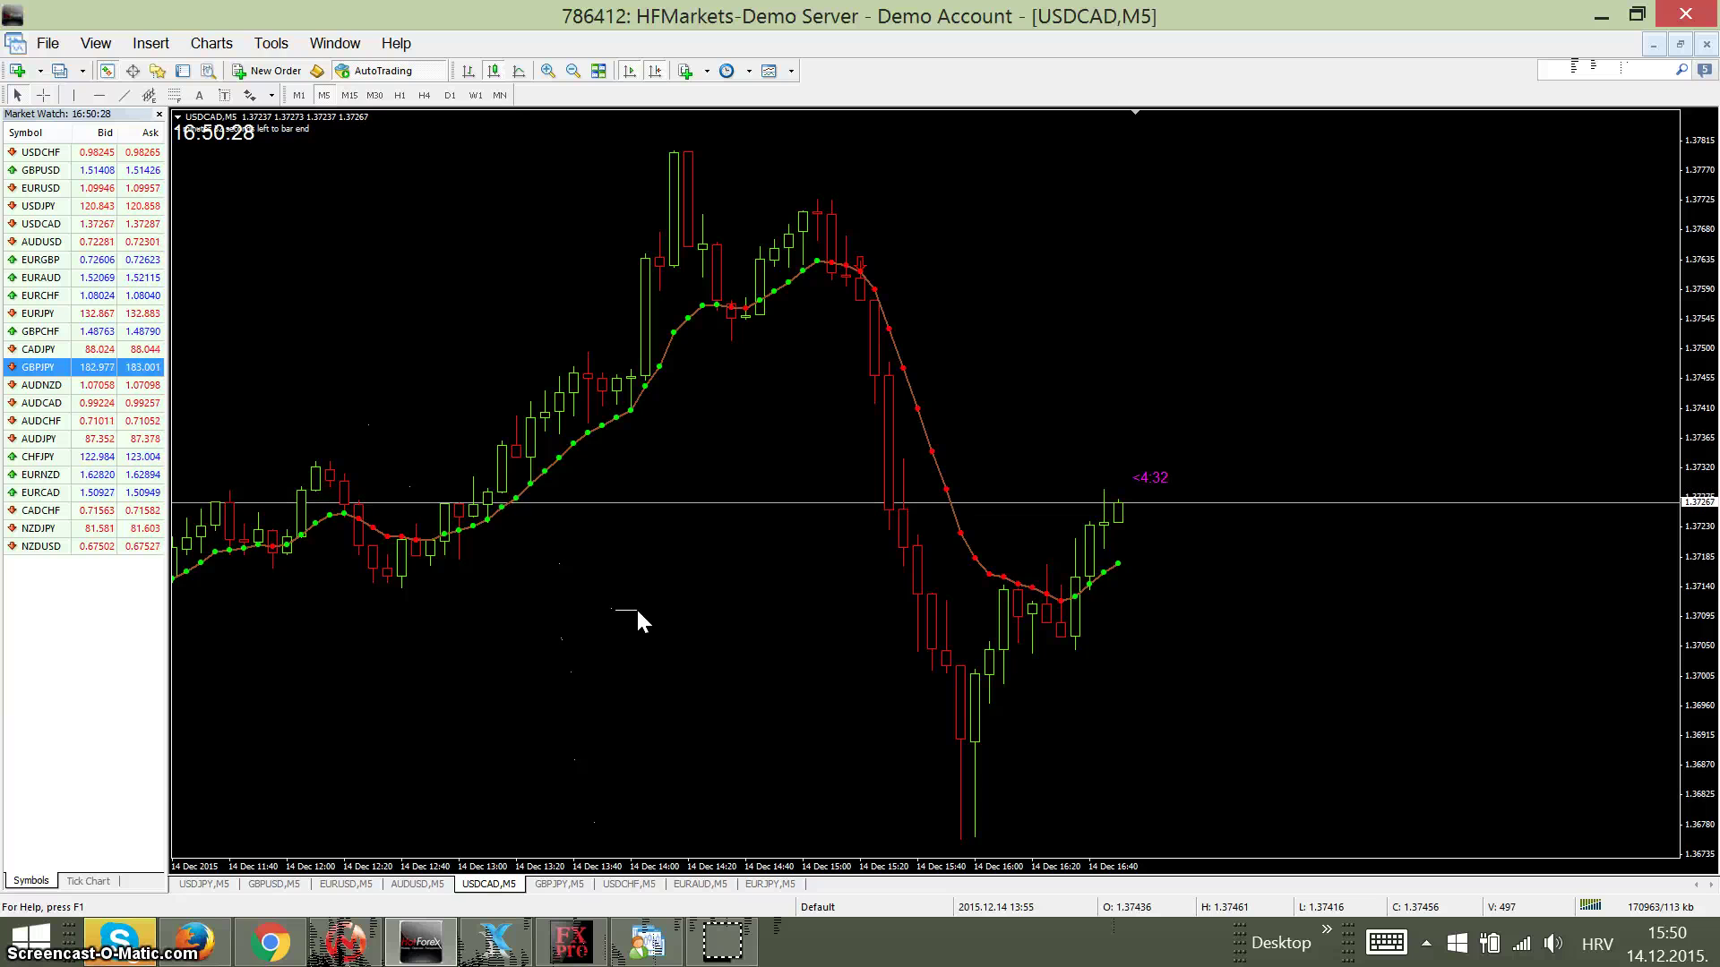
pyautogui.click(959, 659)
pyautogui.click(1091, 661)
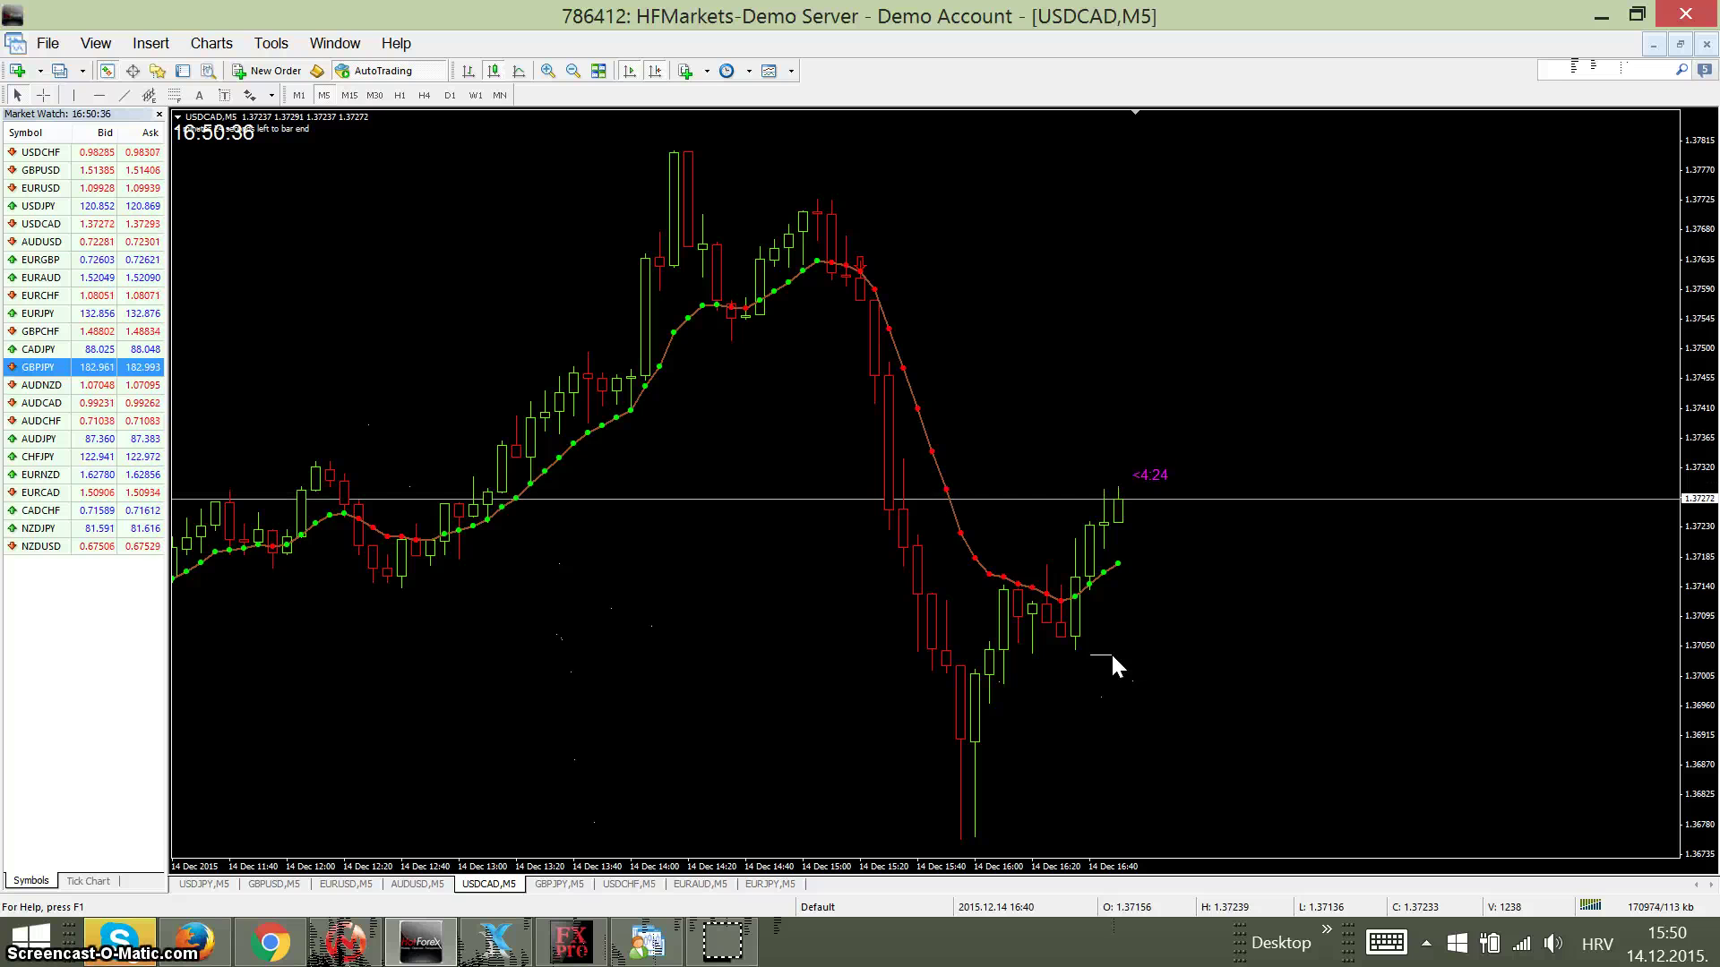
pyautogui.click(1156, 667)
pyautogui.click(1250, 685)
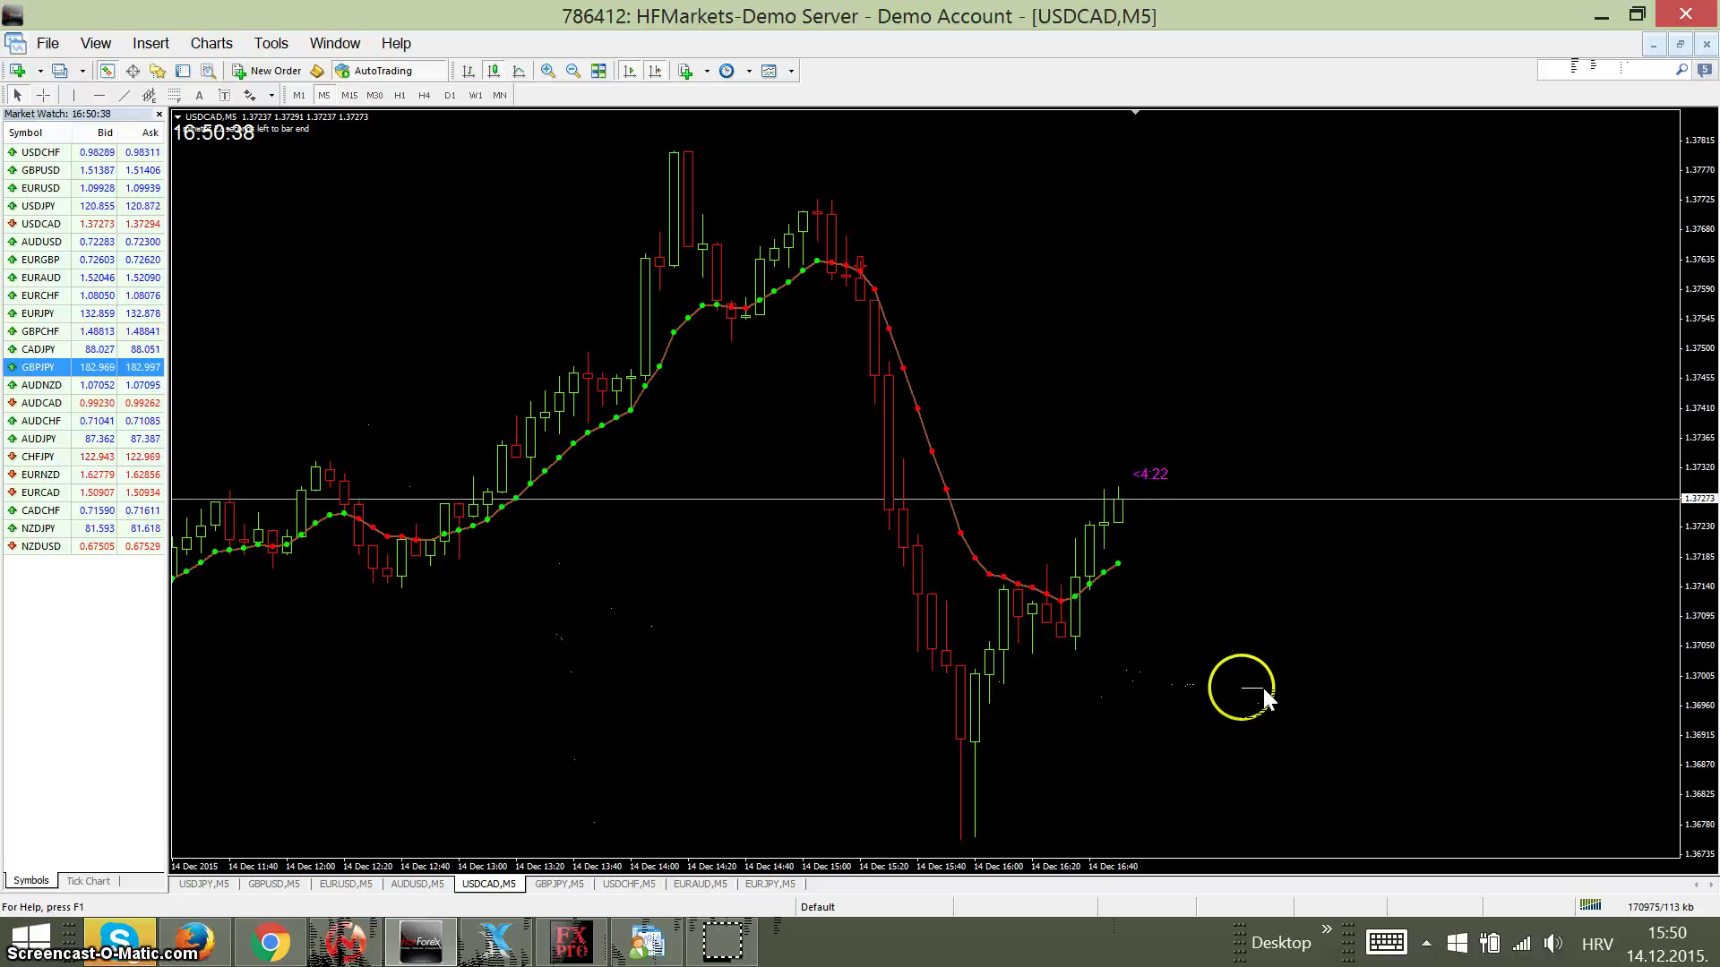